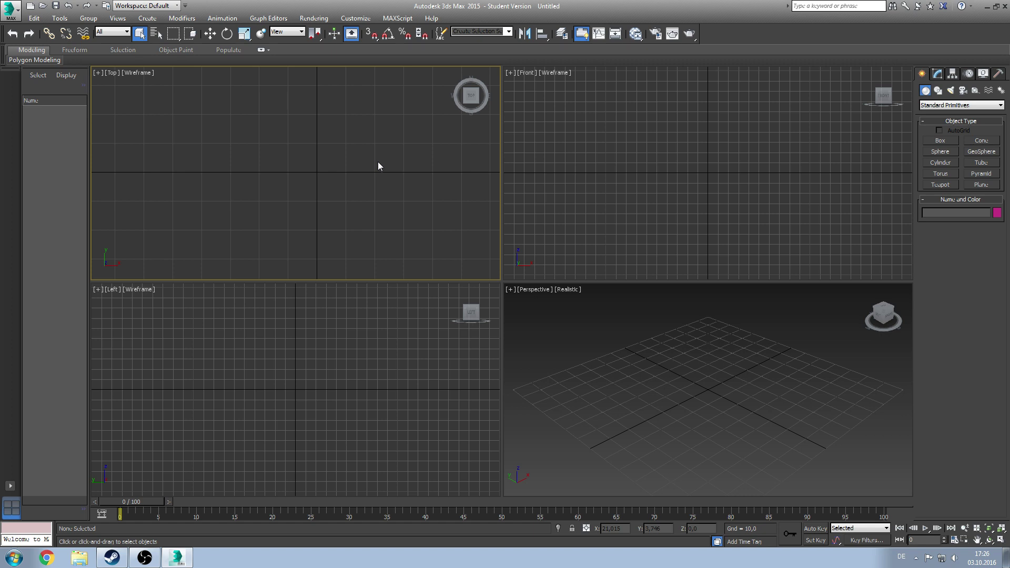
- Create a box about 18.8 × 25.3 × 17.1 near the grid centre and show its parameters
left_click(950, 141)
left_click_drag(292, 140, 365, 195)
left_click(353, 153)
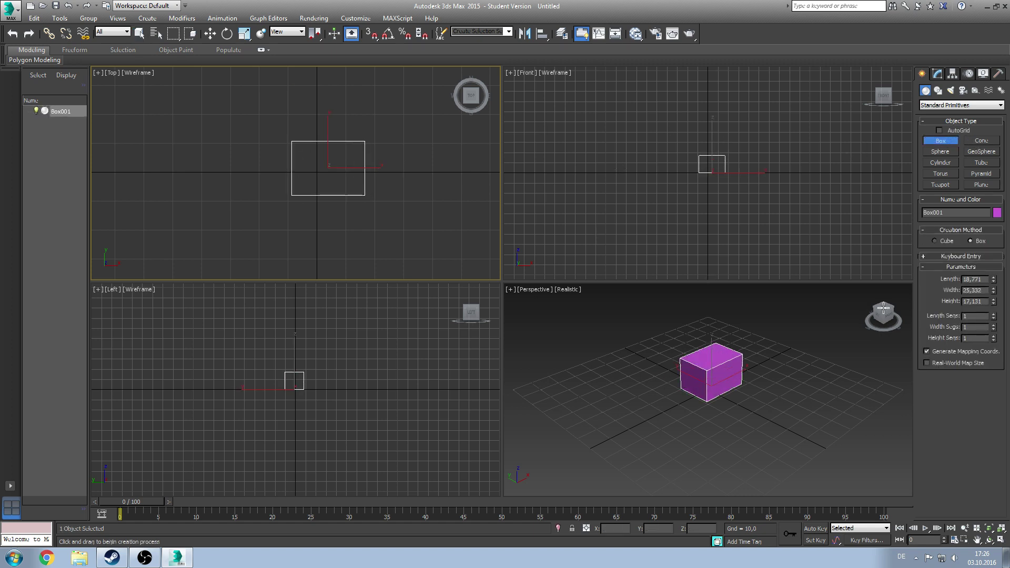
left_click(937, 76)
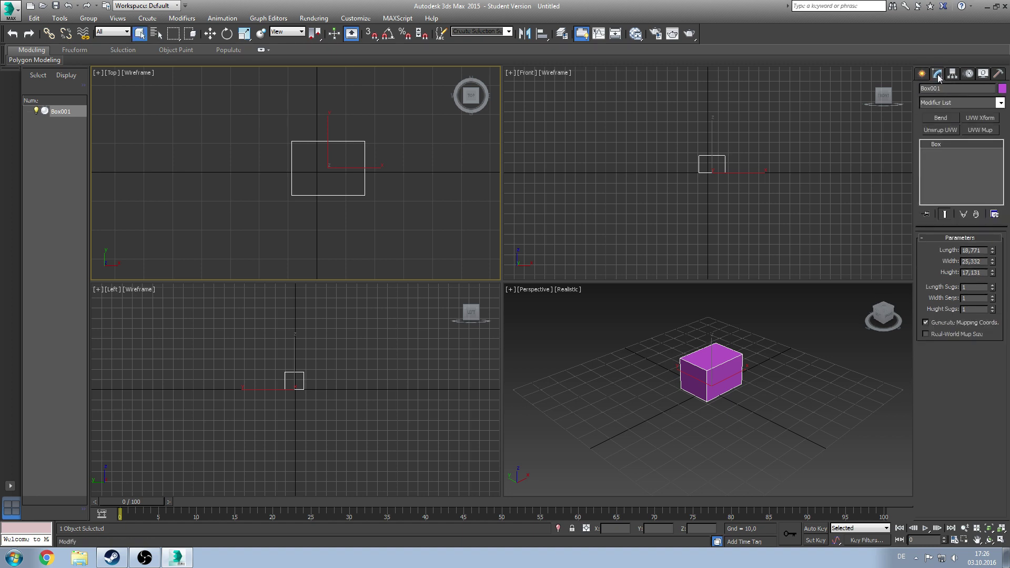
- Pan and zoom the Top and Perspective viewports to frame the new box
middle_click_drag(300, 132, 264, 147)
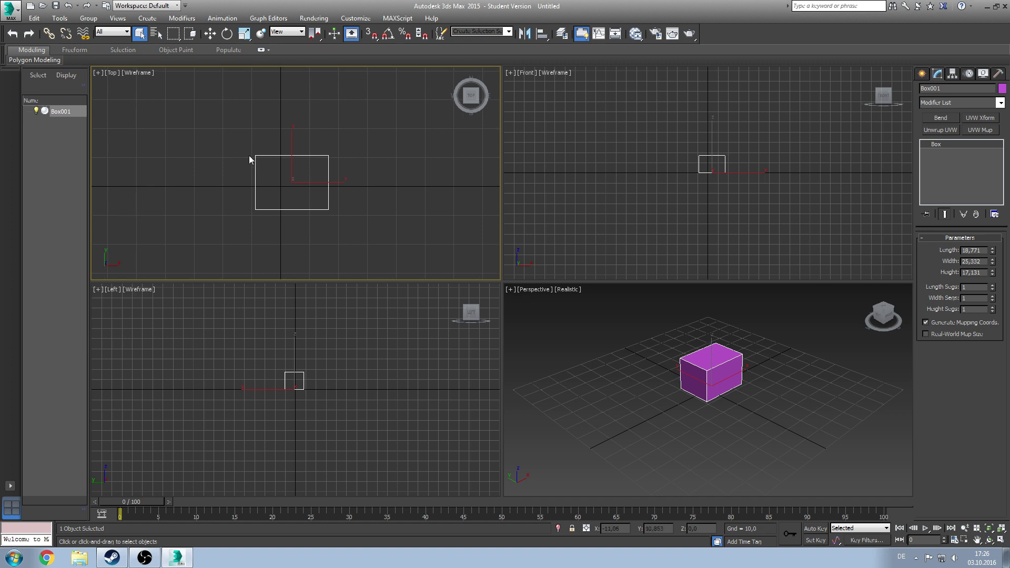
mouse_move(332, 121)
middle_mouse_down()
mouse_move(342, 129)
mouse_move(327, 126)
middle_mouse_up()
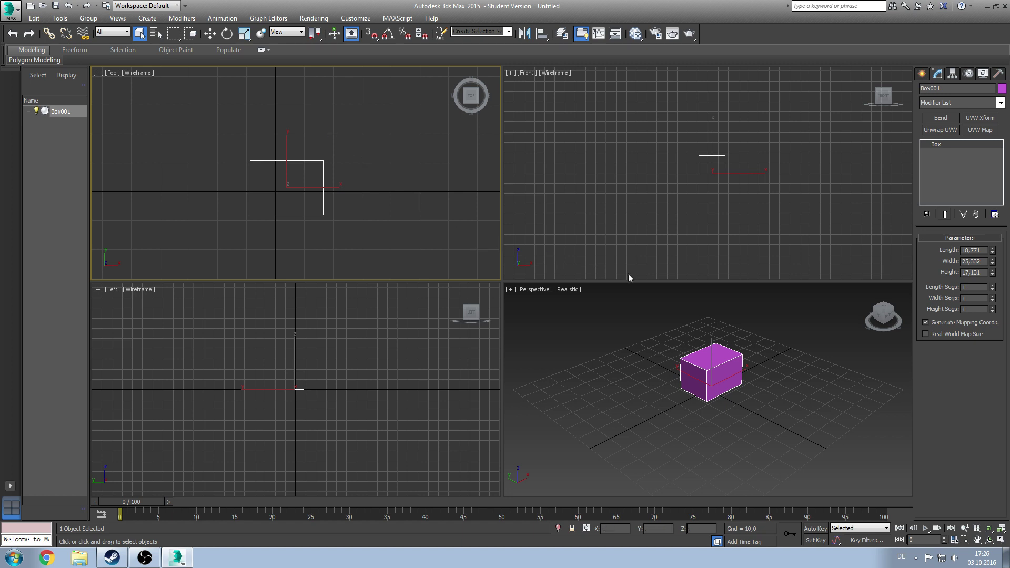
scroll(302, 361, "up", 2)
scroll(336, 337, "up", 2)
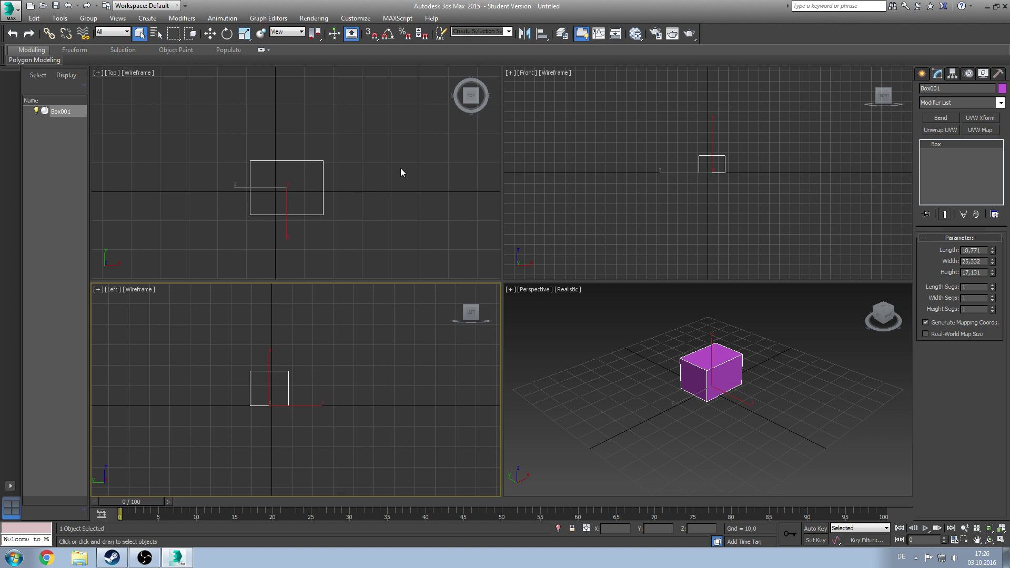
middle_click_drag(361, 194, 370, 216)
scroll(360, 216, "up", 2)
middle_click_drag(643, 371, 577, 356)
scroll(581, 364, "up", 3)
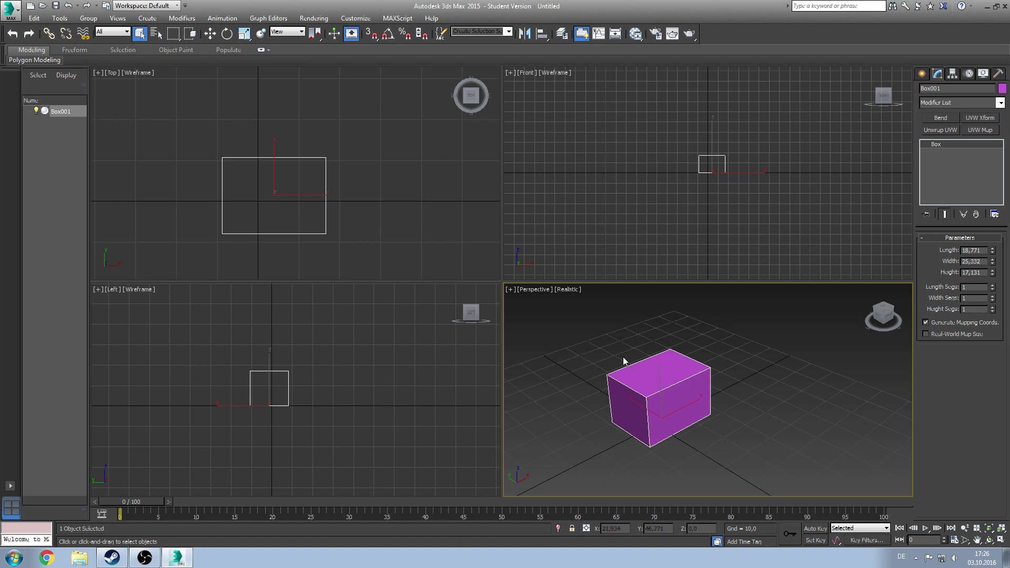
left_click(136, 71)
left_click(137, 74)
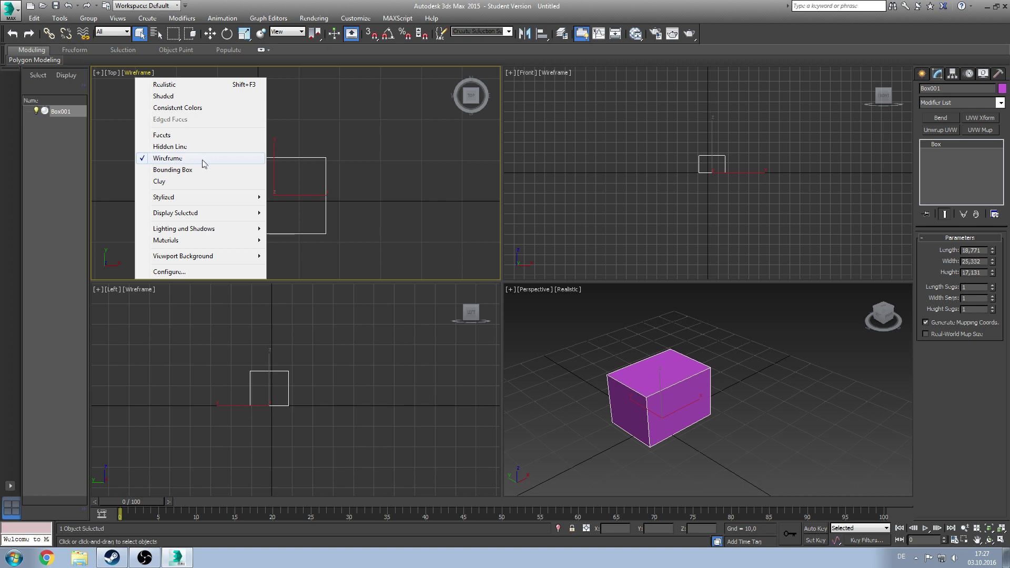
left_click(335, 125)
left_click_drag(181, 160, 366, 263)
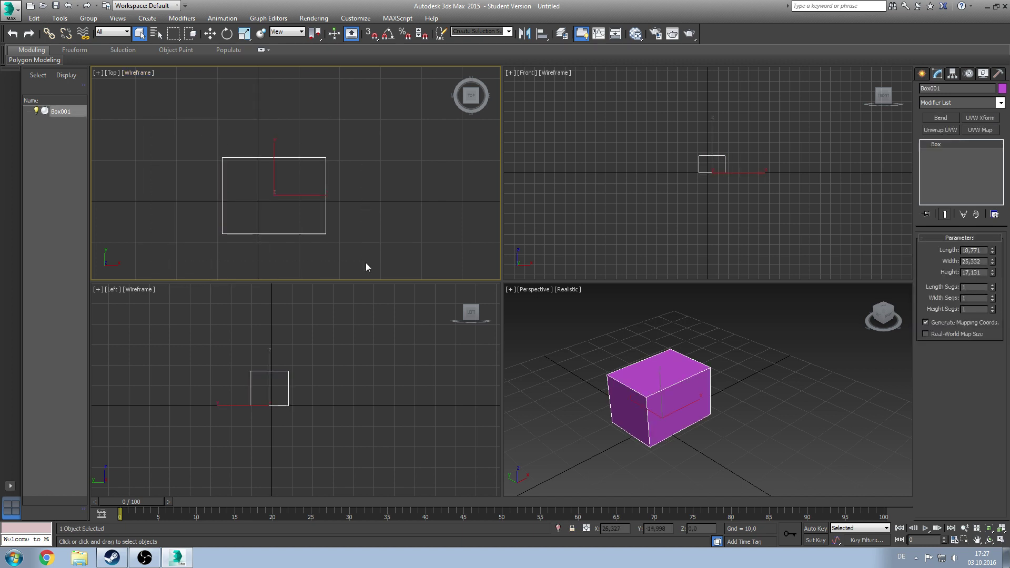
left_click(395, 209)
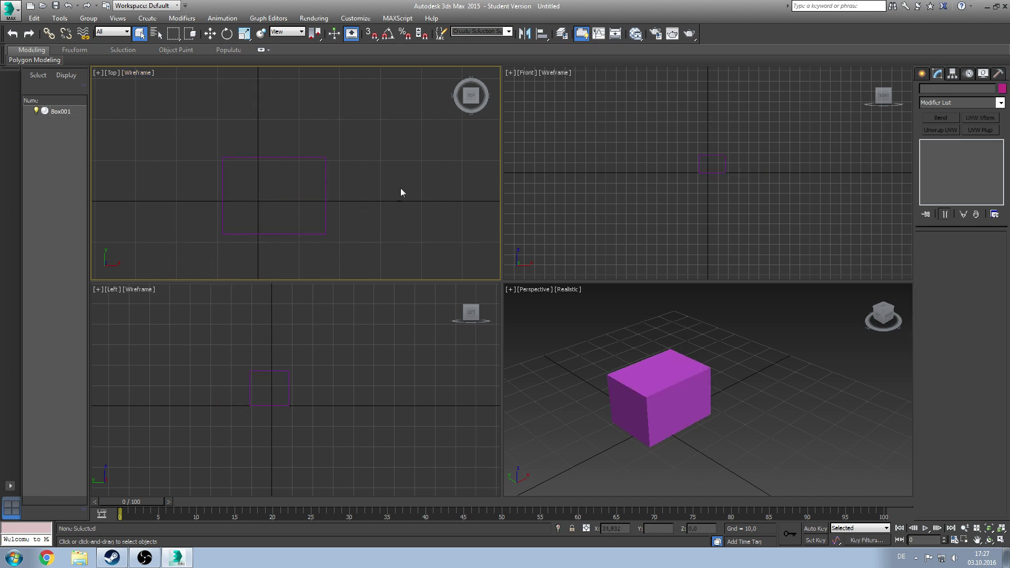
middle_click_drag(375, 213, 387, 173)
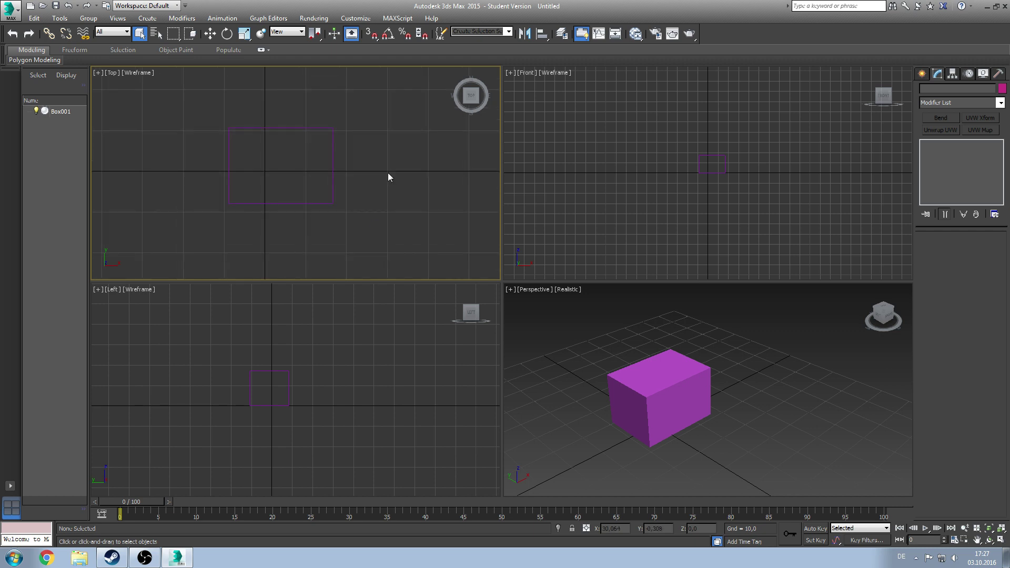
mouse_move(629, 368)
middle_mouse_down()
mouse_move(627, 303)
mouse_move(626, 323)
middle_mouse_up()
scroll(642, 334, "down", 3)
scroll(642, 334, "down", 2)
scroll(654, 361, "up", 2)
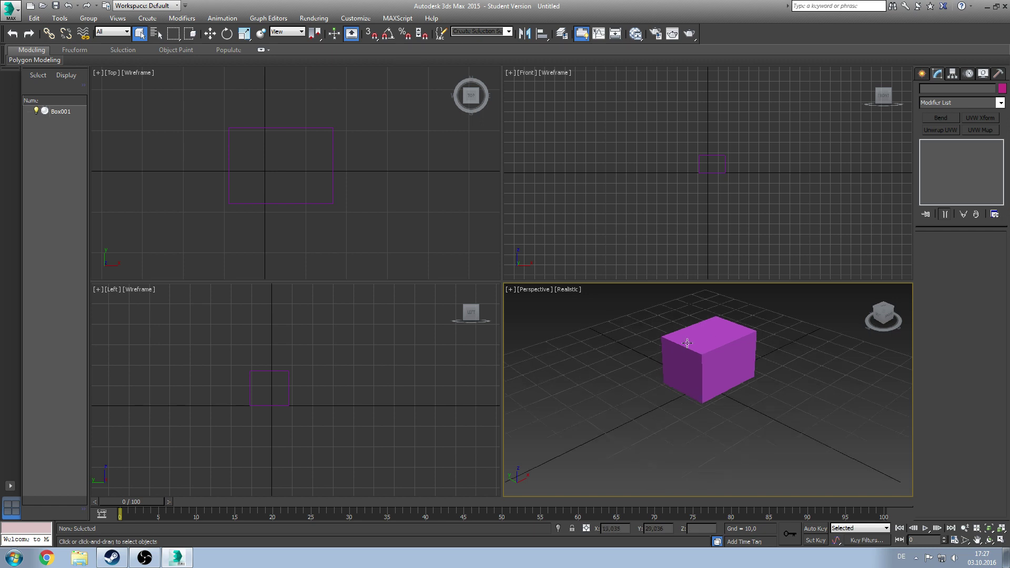
scroll(670, 363, "down", 2)
scroll(670, 363, "up", 3)
mouse_move(670, 363)
middle_mouse_down()
mouse_move(525, 355)
mouse_move(776, 372)
middle_mouse_up()
scroll(609, 346, "down", 2)
middle_click_drag(609, 347, 687, 389)
scroll(737, 352, "up", 2)
middle_click_drag(737, 352, 699, 394)
scroll(784, 390, "down", 1)
mouse_move(784, 390)
middle_mouse_down()
mouse_move(688, 351)
mouse_move(688, 340)
middle_mouse_up()
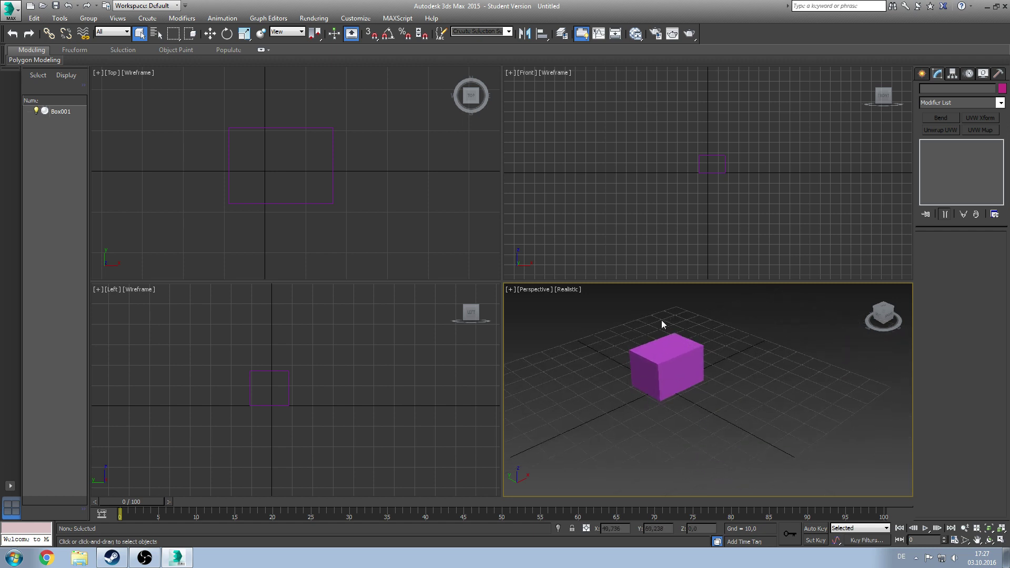
scroll(329, 239, "up", 1)
scroll(336, 245, "up", 2)
scroll(339, 237, "up", 2)
scroll(339, 227, "down", 1)
scroll(354, 217, "down", 2)
scroll(346, 215, "down", 1)
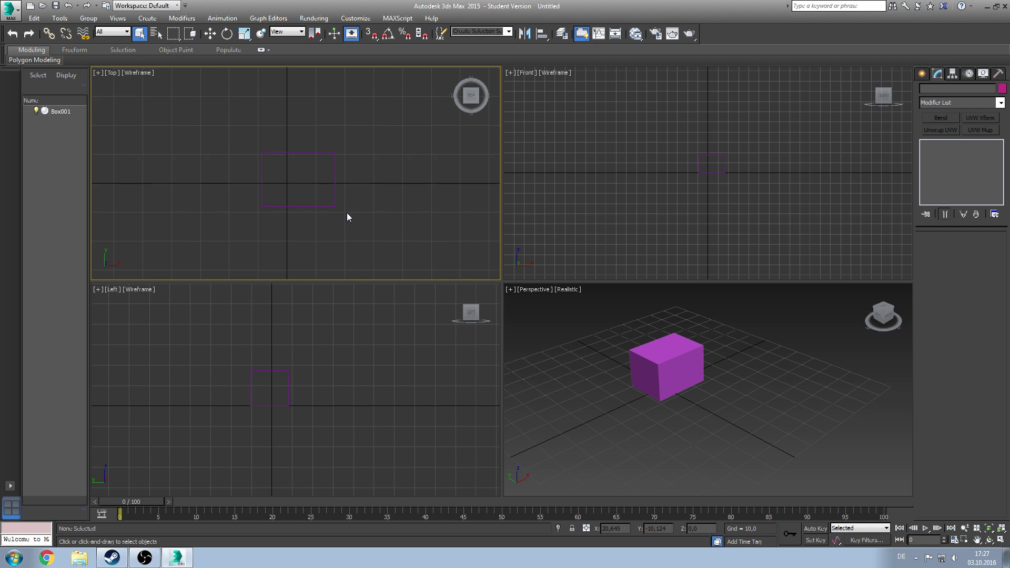
scroll(380, 178, "down", 1)
scroll(383, 180, "down", 1)
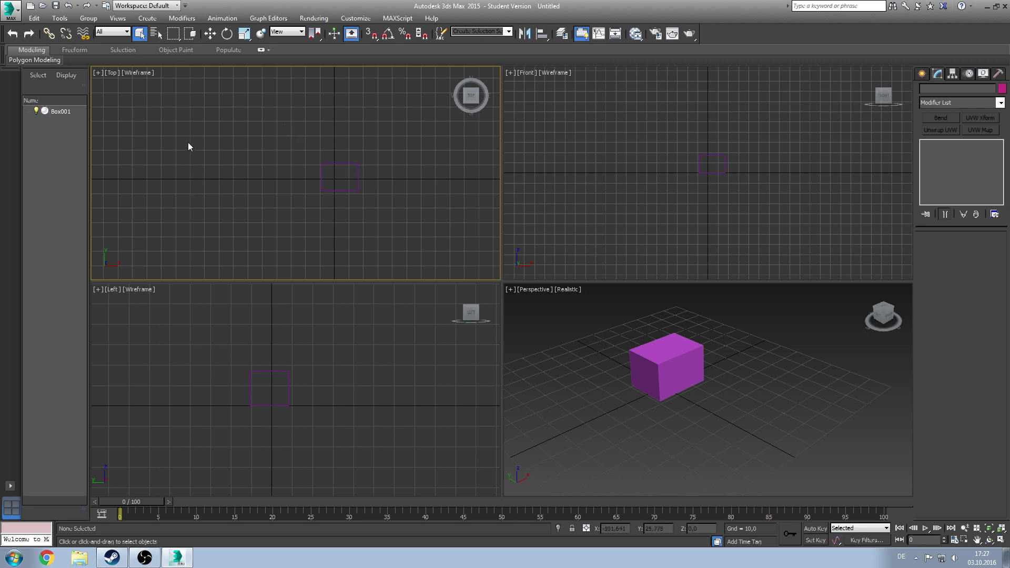
scroll(332, 151, "down", 2)
scroll(386, 147, "down", 1)
scroll(392, 148, "down", 1)
scroll(392, 147, "down", 1)
scroll(392, 148, "down", 1)
scroll(371, 148, "up", 3)
scroll(374, 170, "up", 2)
middle_click_drag(374, 172, 291, 175)
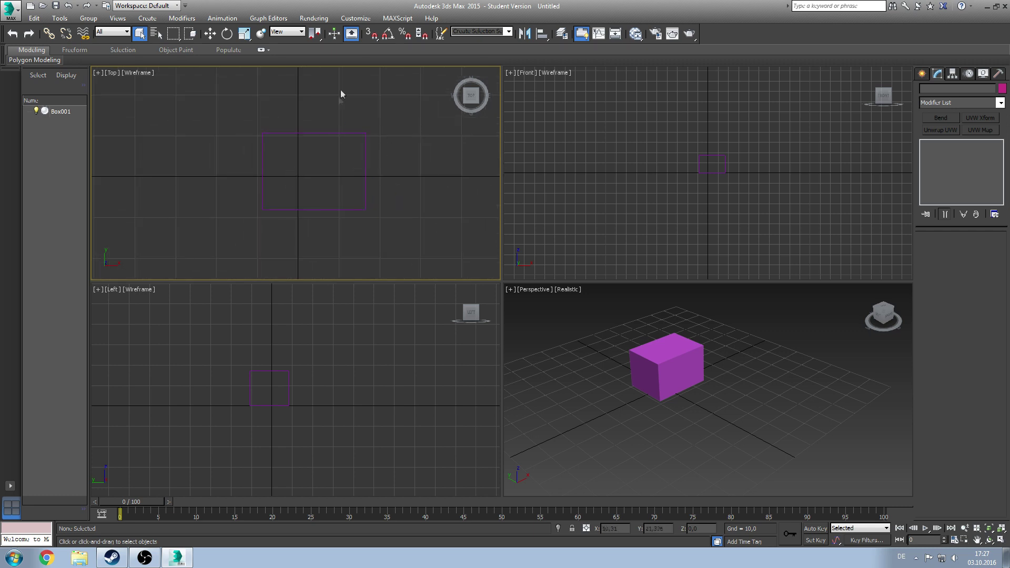
mouse_move(221, 135)
middle_mouse_down()
mouse_move(304, 108)
mouse_move(219, 165)
mouse_move(279, 126)
middle_mouse_up()
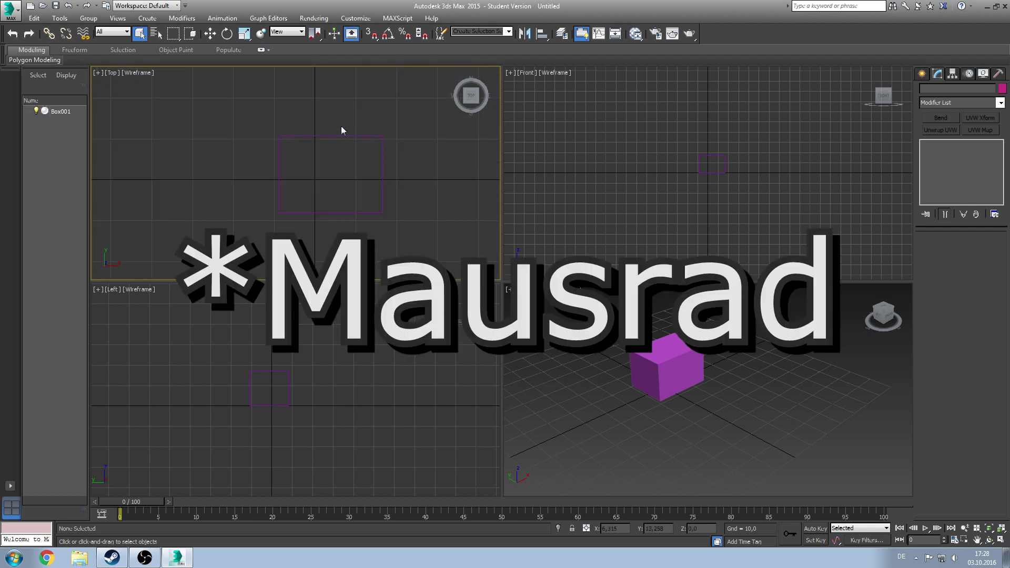
mouse_move(364, 105)
middle_mouse_down("alt")
mouse_move(352, 107)
mouse_move(340, 70)
mouse_move(378, 194)
mouse_move(345, 106)
mouse_move(349, 61)
mouse_move(375, 138)
mouse_move(327, 141)
mouse_move(476, 118)
middle_mouse_up("alt")
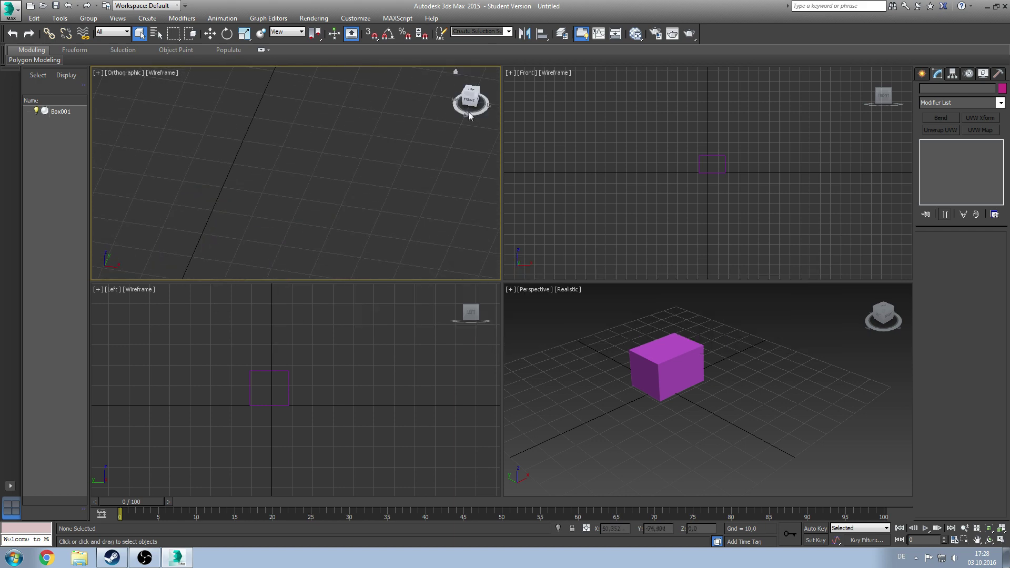
mouse_move(285, 131)
middle_mouse_down("alt")
mouse_move(345, 213)
mouse_move(390, 135)
middle_mouse_up("alt")
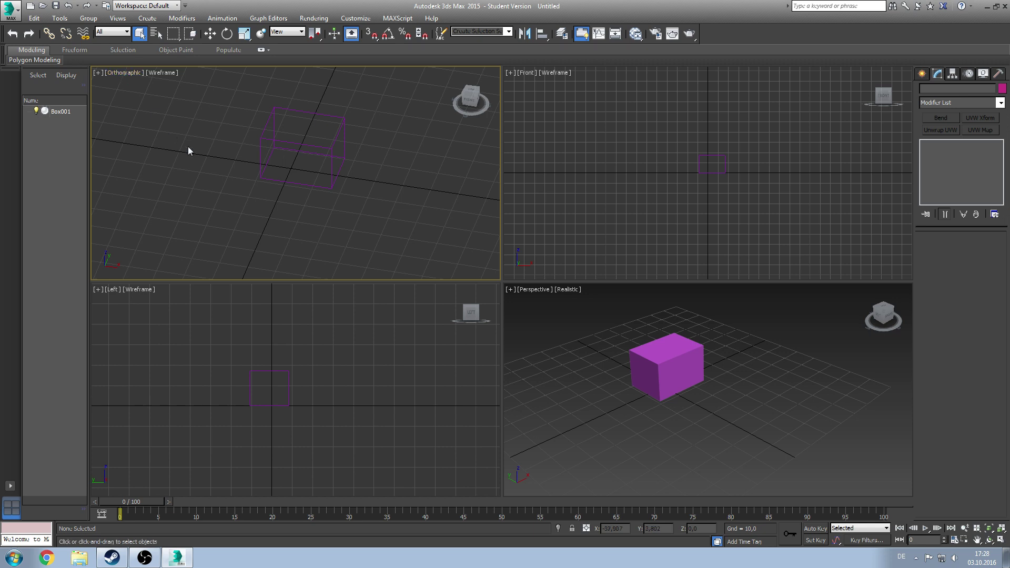
left_click(471, 97)
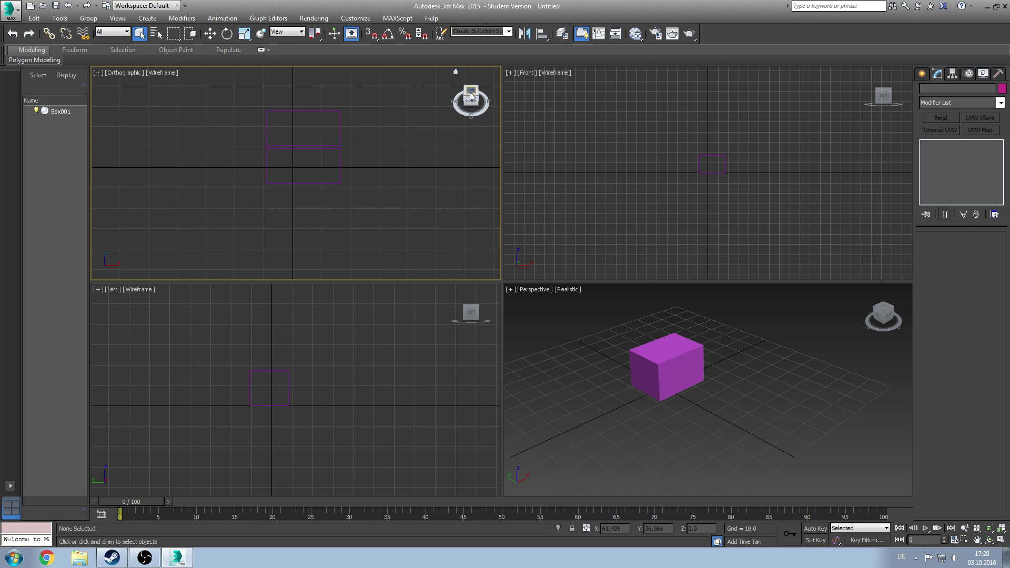
left_click(471, 95)
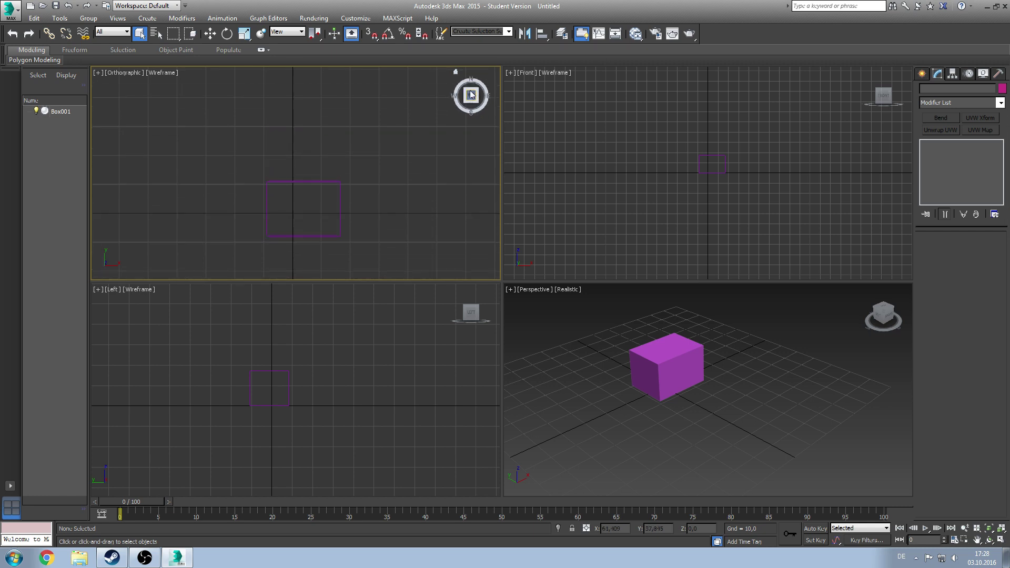
left_click(480, 104)
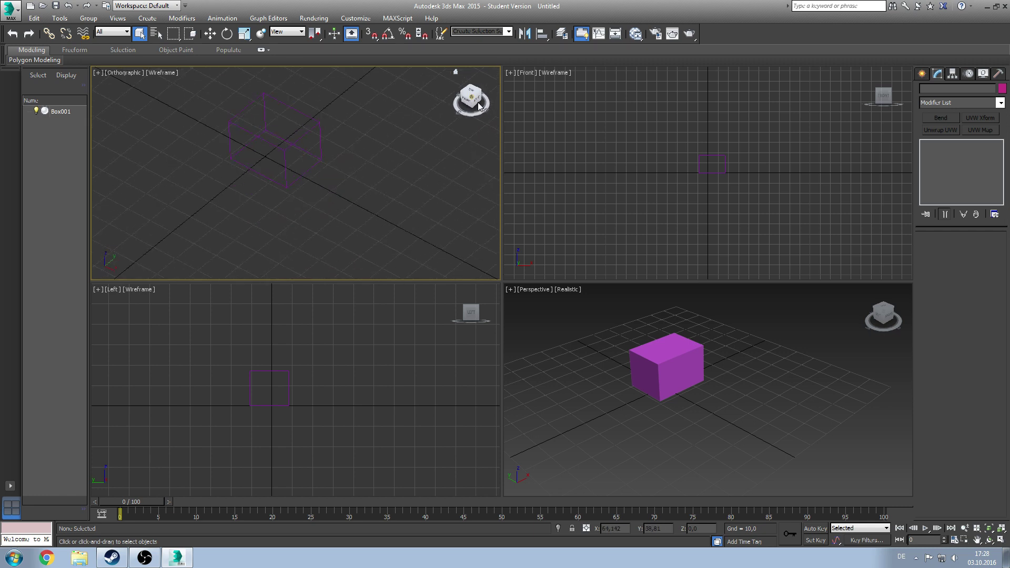
left_click(481, 101)
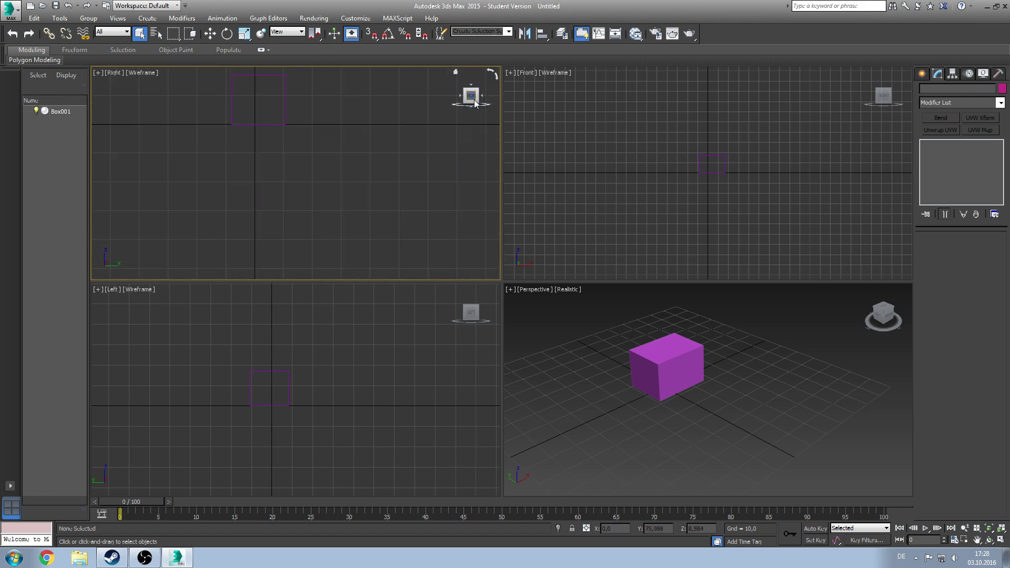
left_click_drag(473, 104, 472, 86)
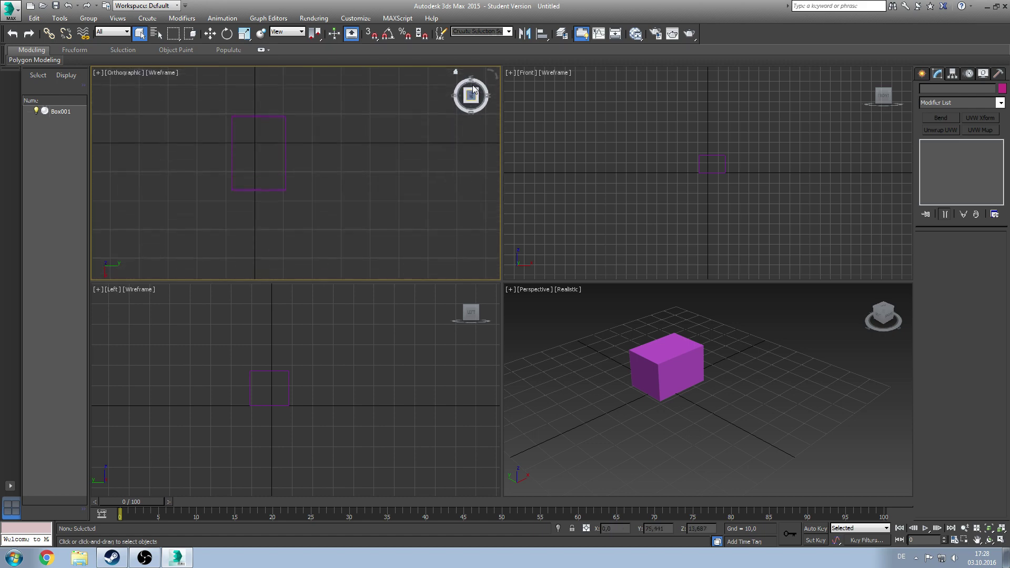
left_click_drag(492, 103, 477, 87)
left_click(491, 73)
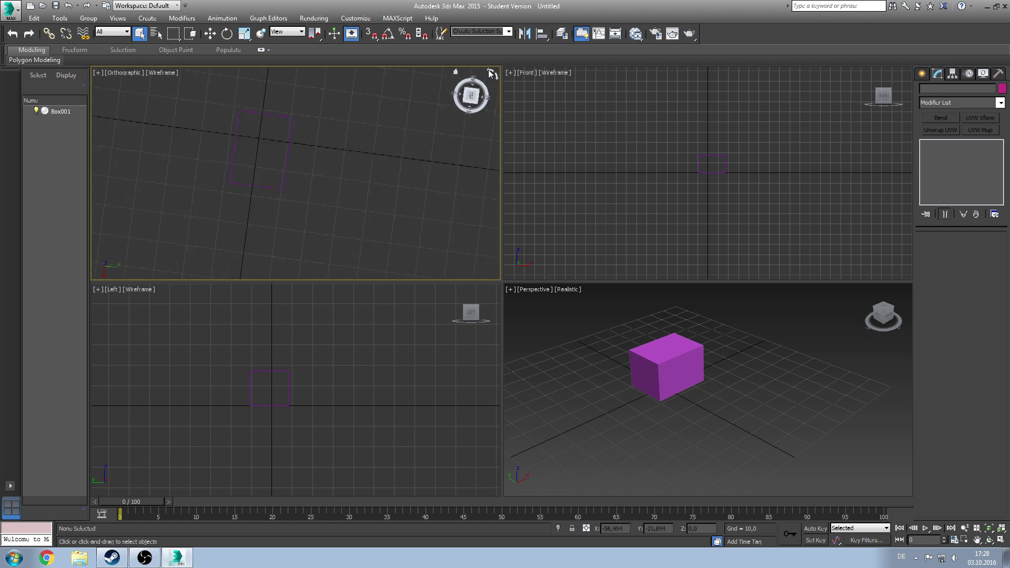
left_click(491, 73)
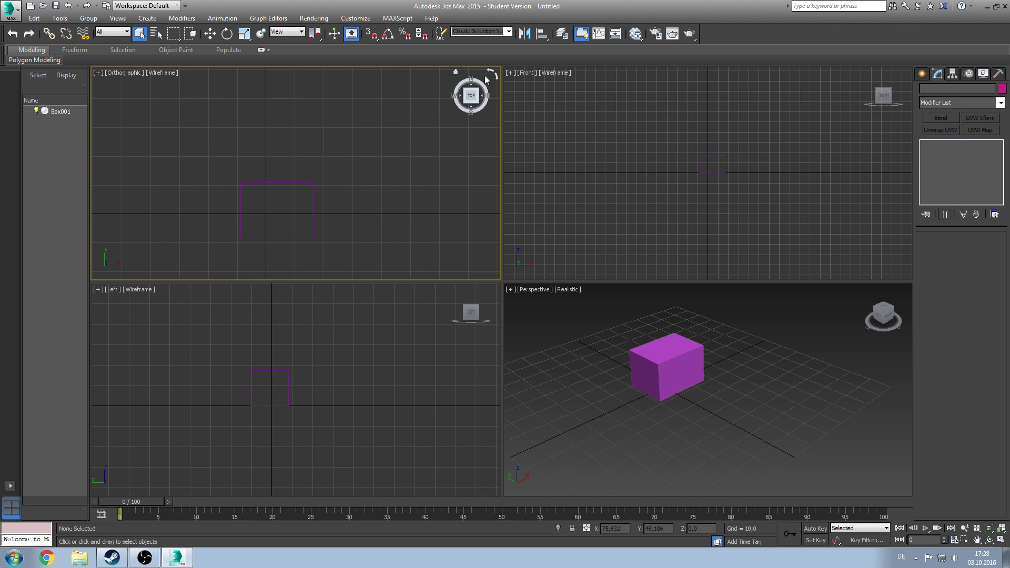
left_click(125, 73)
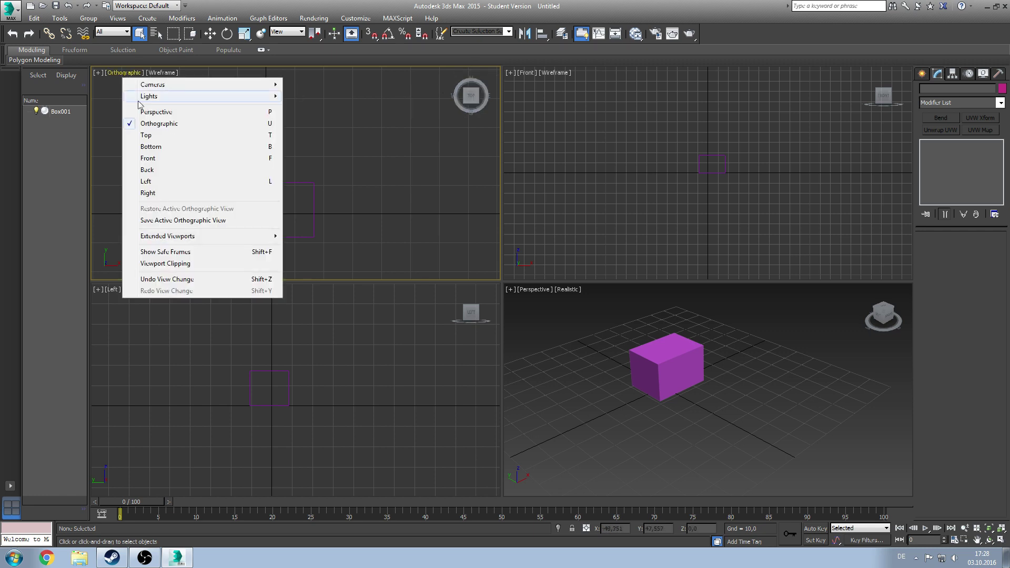
left_click(147, 135)
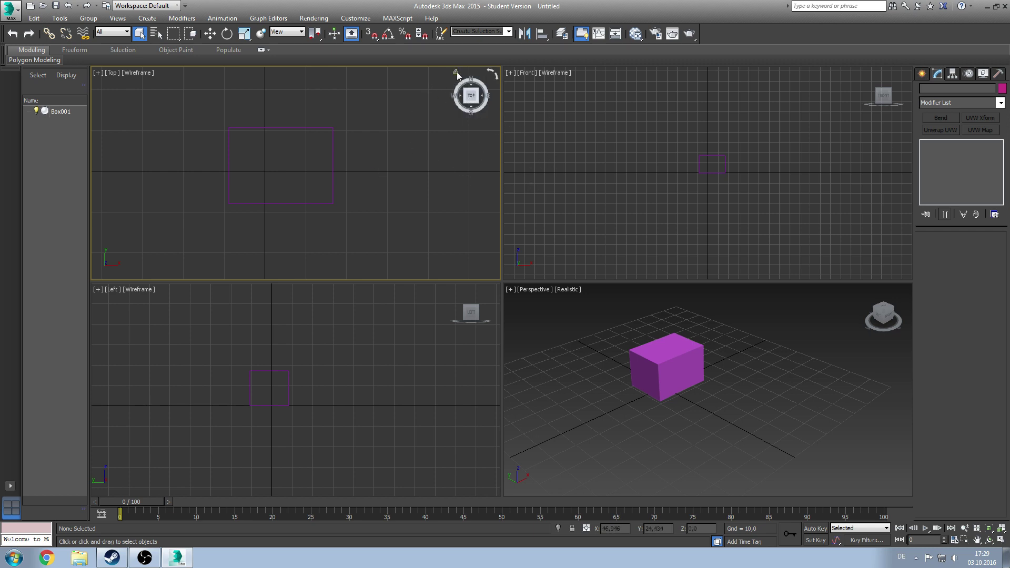
left_click(456, 71)
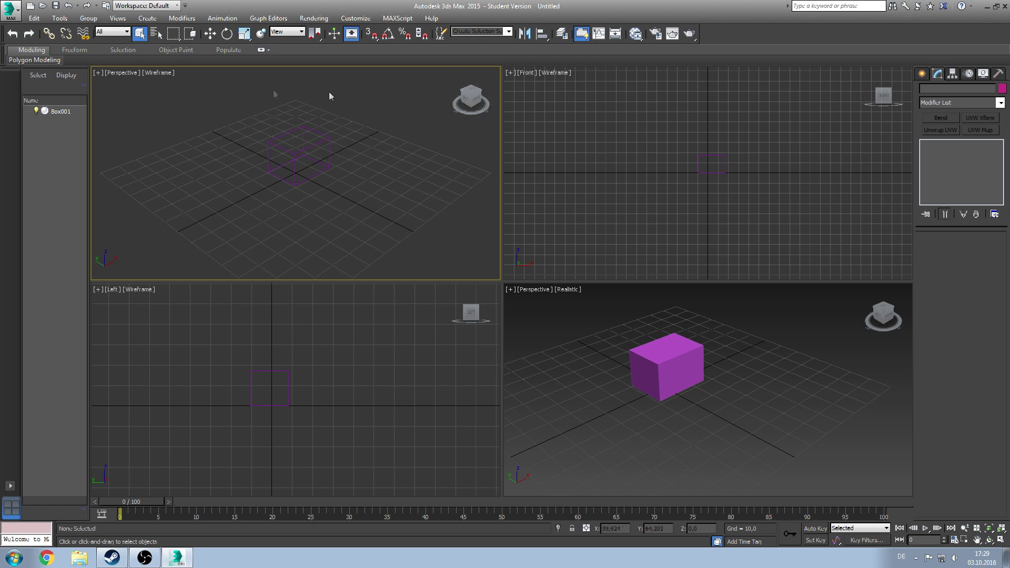
left_click(121, 73)
left_click(150, 135)
left_click(665, 368)
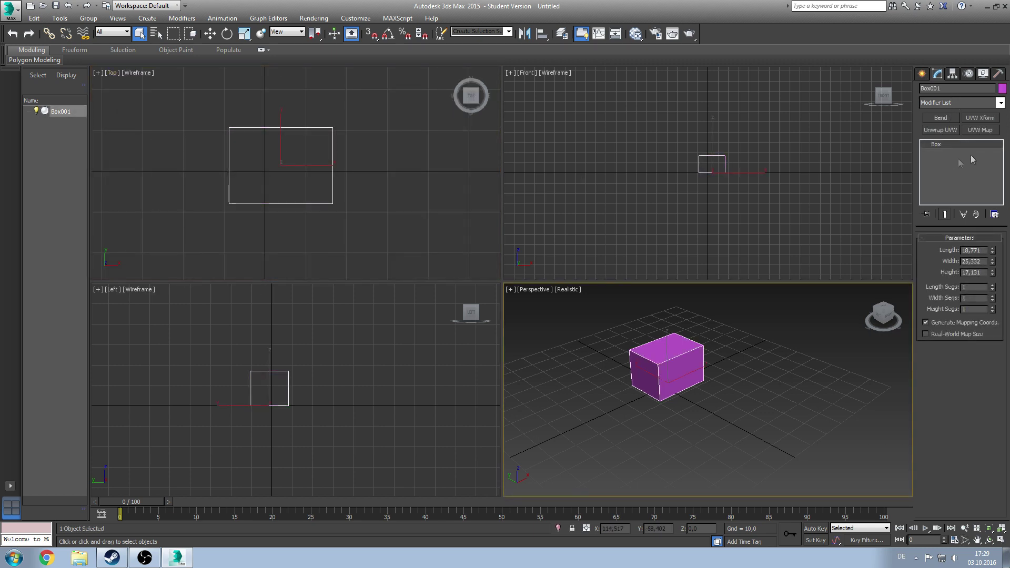
right_click(960, 143)
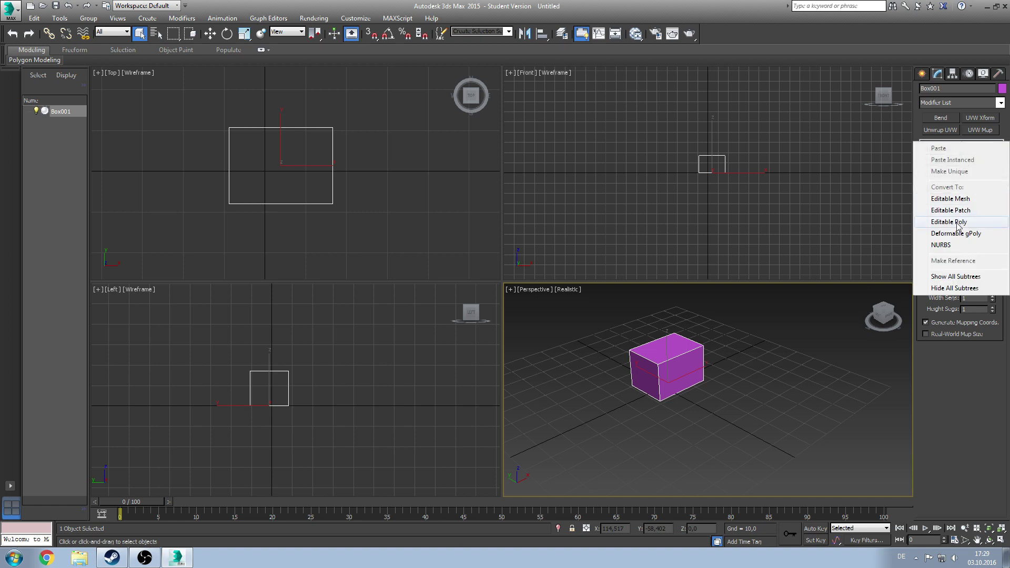
left_click(958, 222)
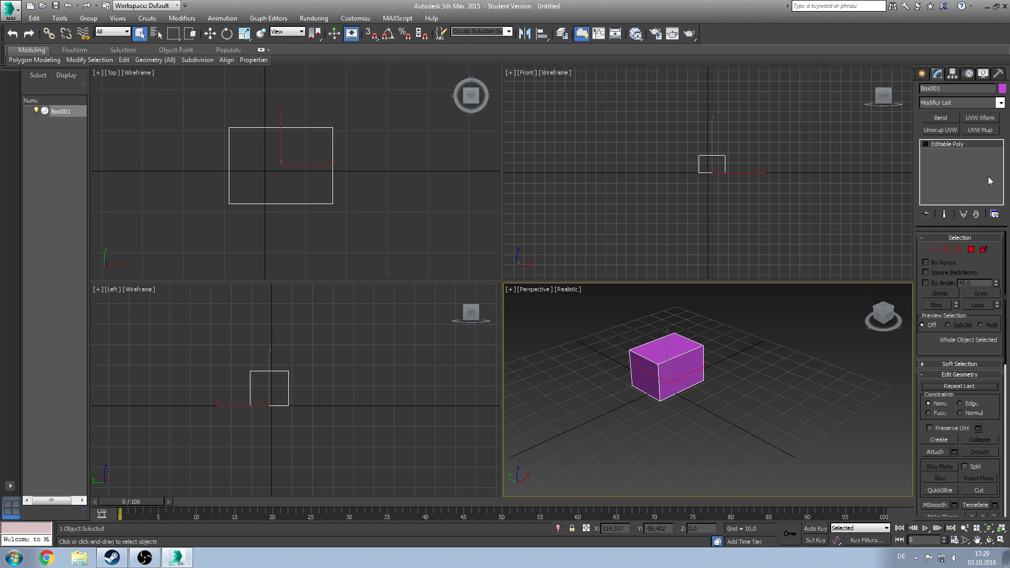
left_click(945, 249)
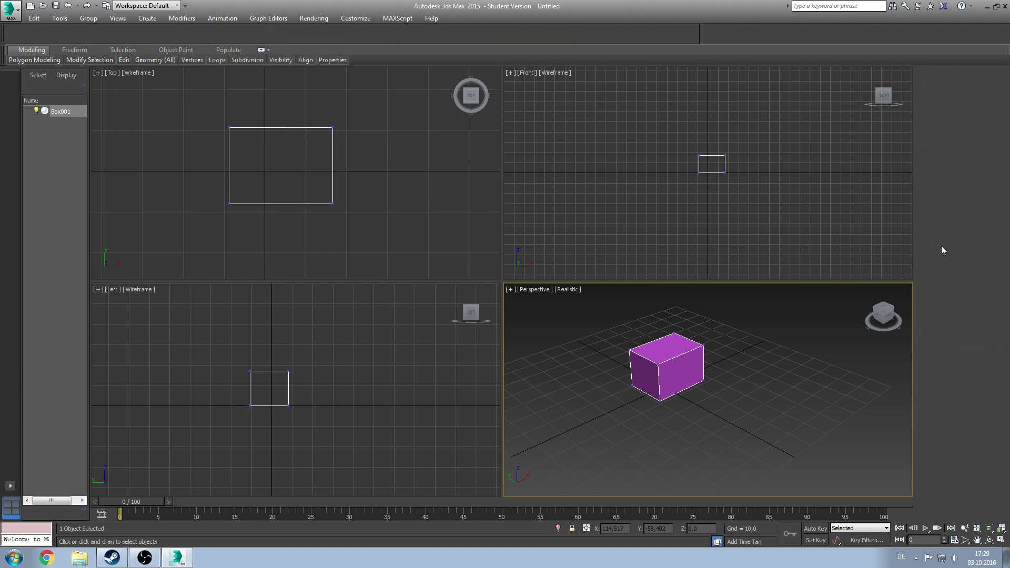
left_click(933, 249)
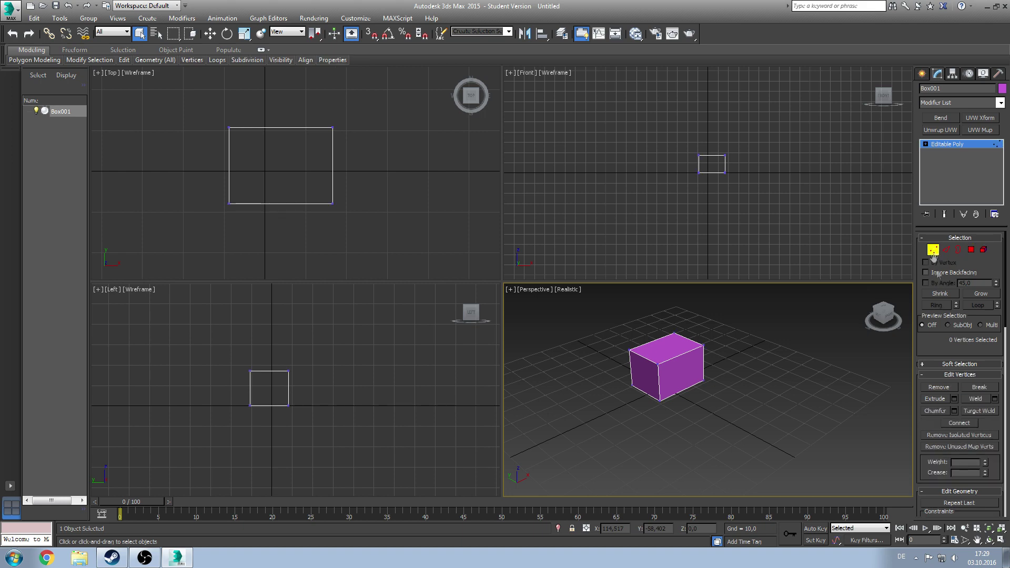
scroll(961, 361, "up", 2)
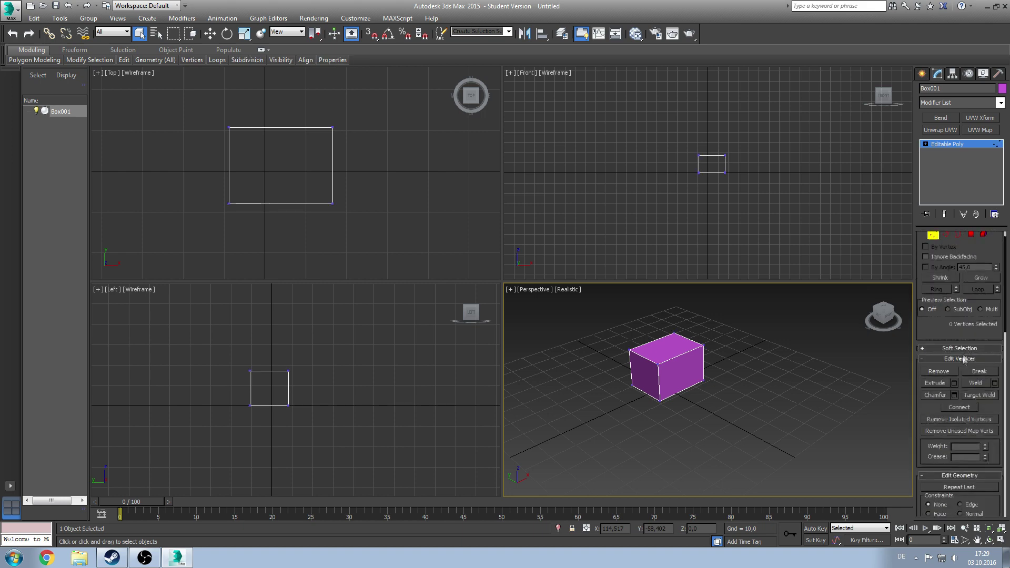
left_click(934, 250)
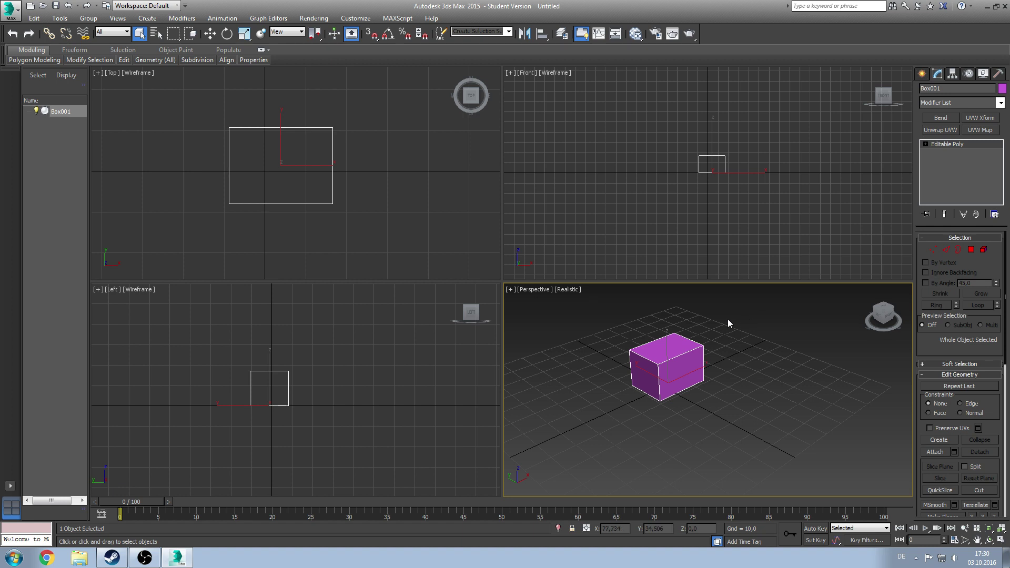
mouse_move(883, 315)
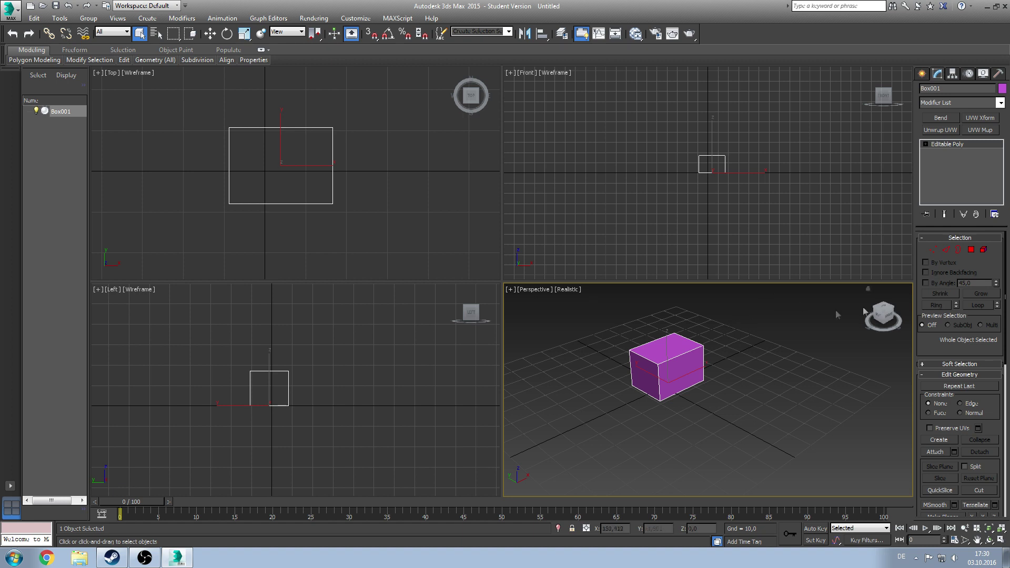
scroll(1008, 332, "down", 3)
scroll(1008, 332, "down", 2)
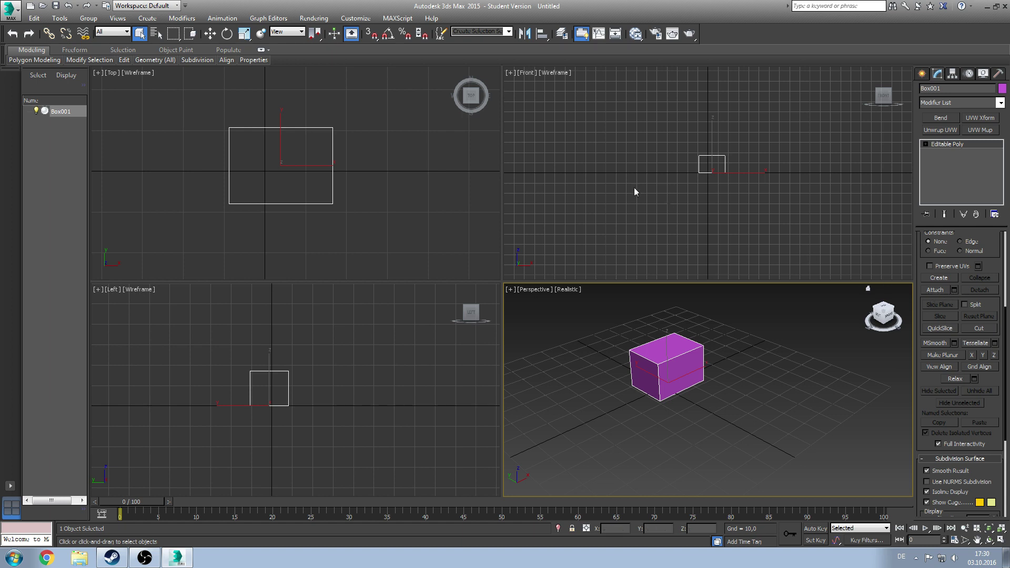
- Draw a second, long box beside the magenta box in the Top viewport
left_click(922, 73)
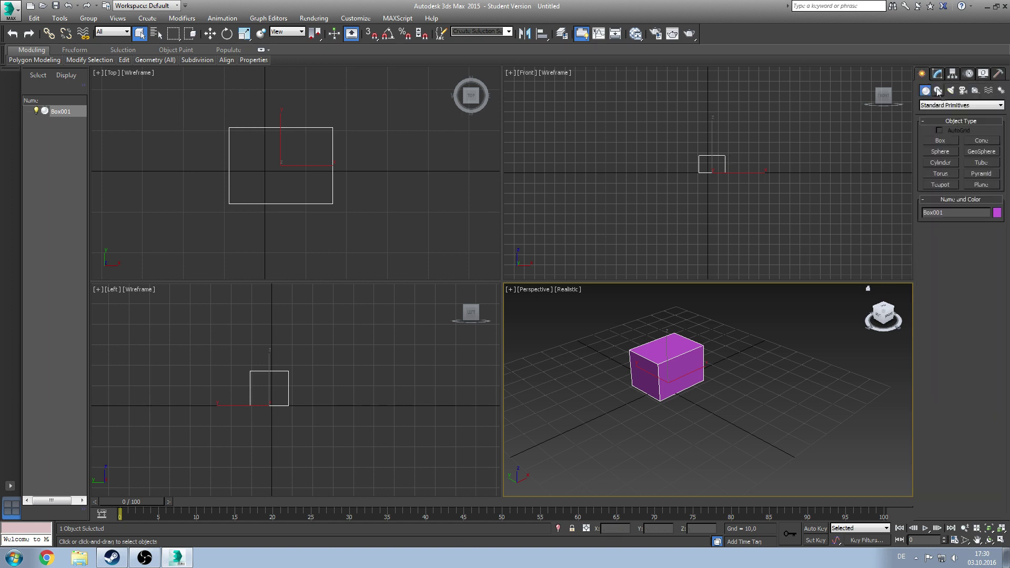
left_click(941, 140)
left_click_drag(207, 220, 384, 280)
left_click(384, 252)
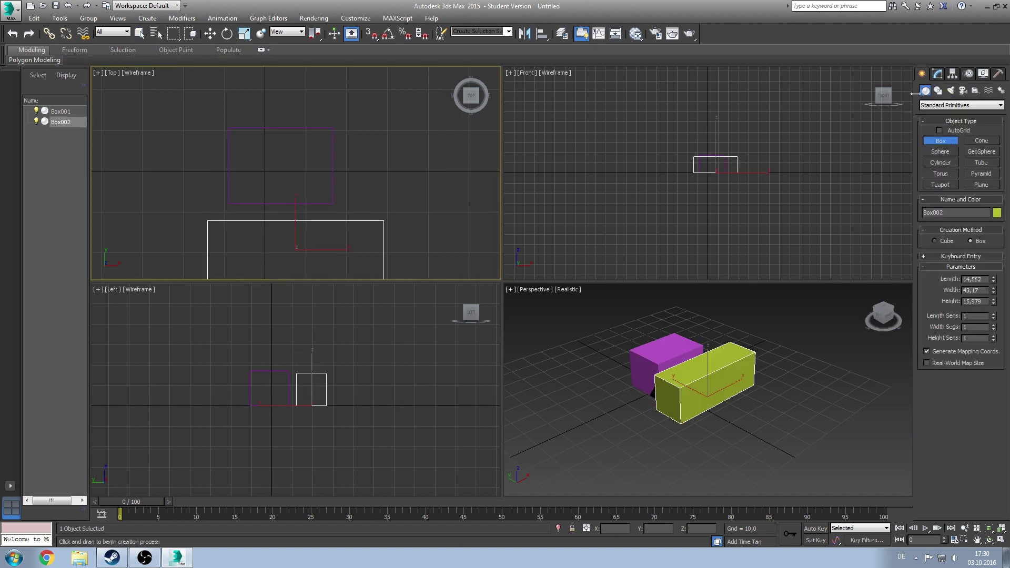
left_click(938, 74)
- Convert the long box to Editable Poly, then select Box001
right_click(949, 144)
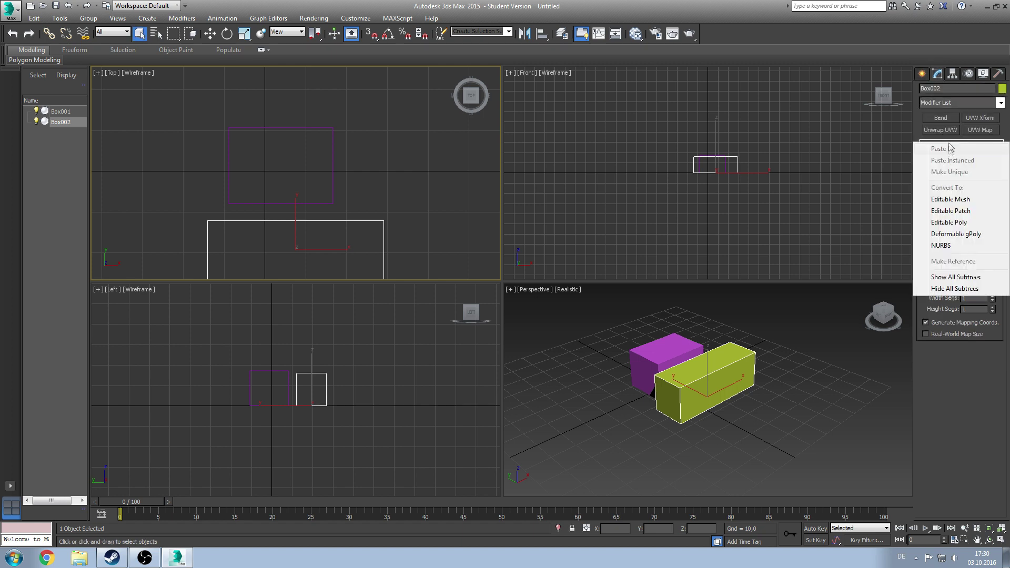
left_click(958, 223)
left_click(667, 348)
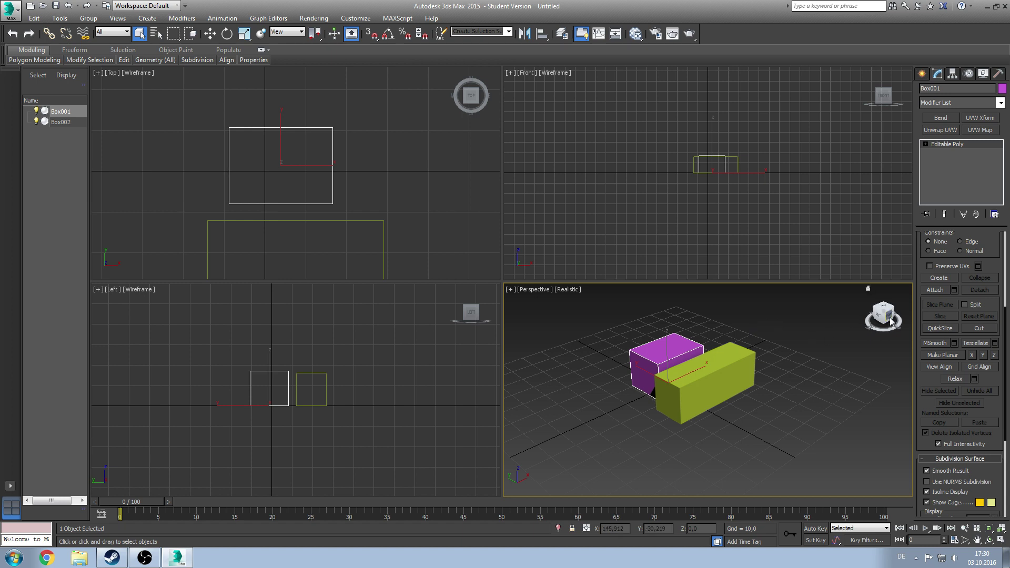
- Attach the long yellow box Box002 into the magenta Box001 as one object
left_click(935, 290)
left_click(729, 375)
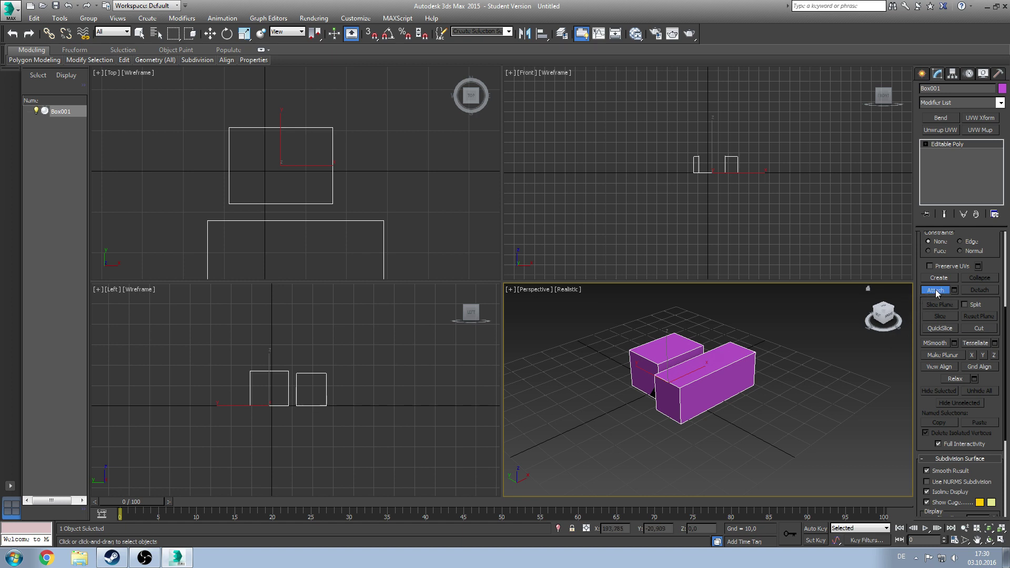
key("w")
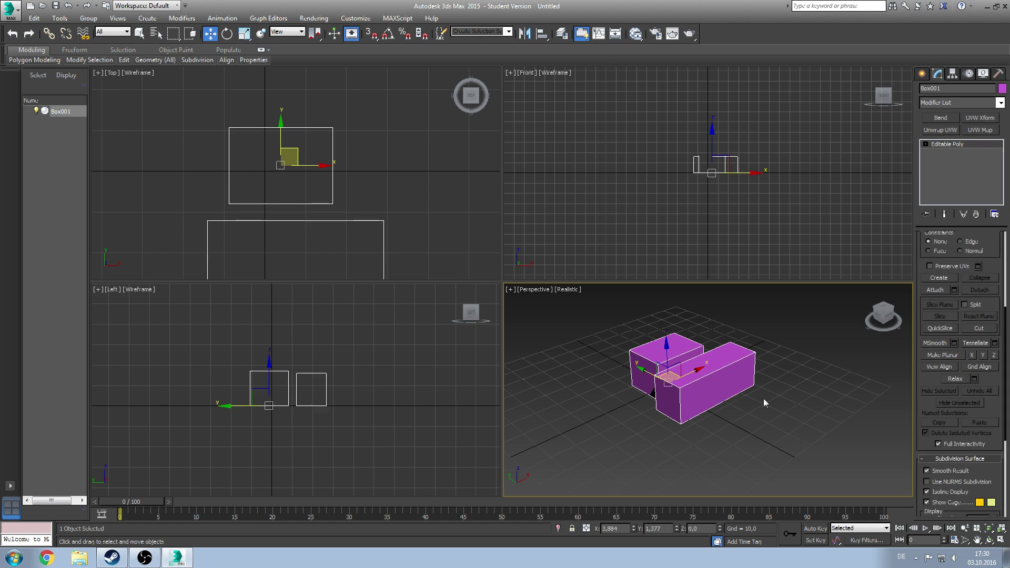
- At Polygon level, select all the long box's polygons in the Top view
scroll(984, 236, "up", 3)
scroll(973, 253, "up", 3)
left_click(971, 251)
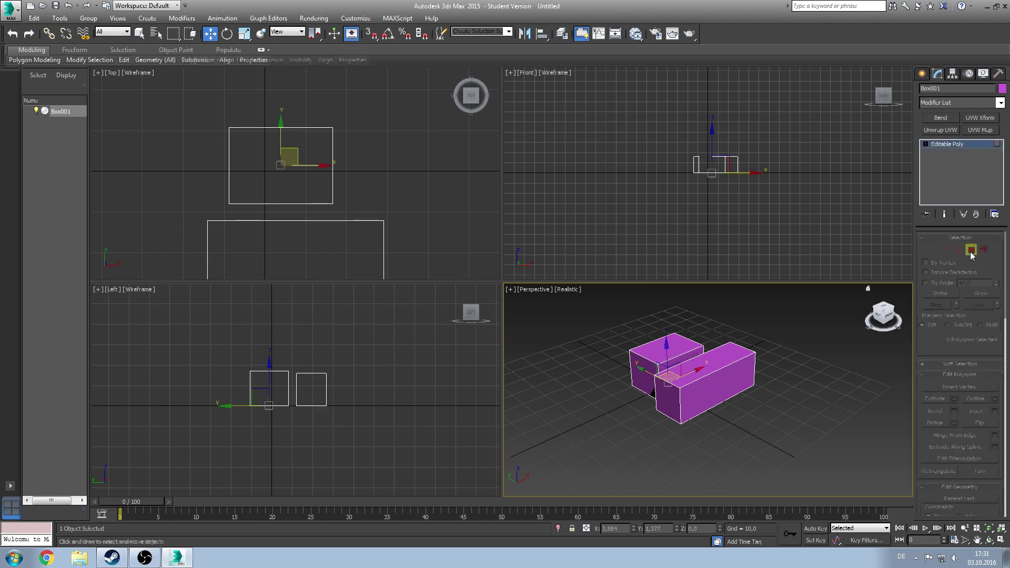
middle_click_drag(402, 204, 419, 160)
scroll(460, 242, "down", 2)
left_click_drag(460, 243, 218, 161)
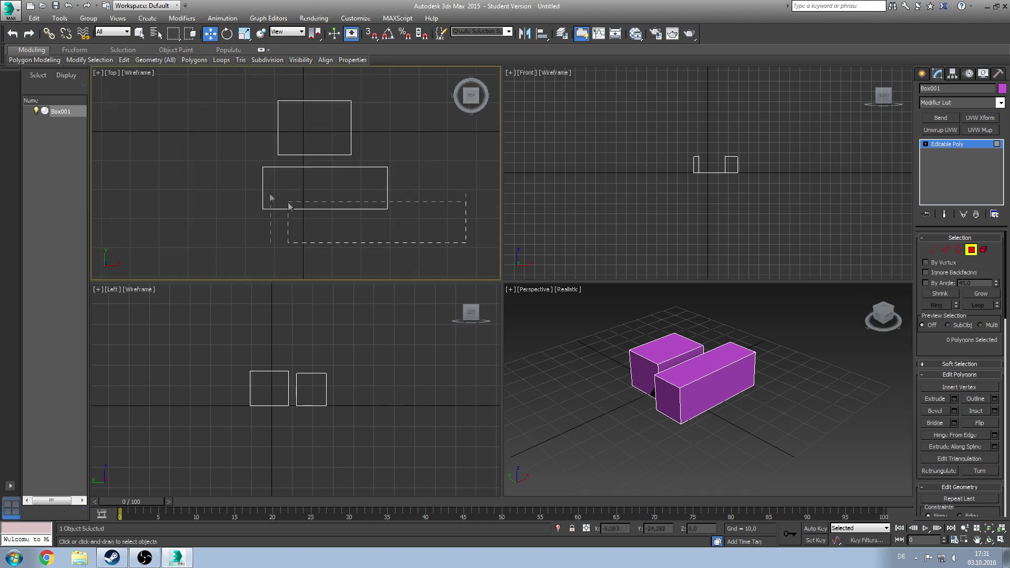
- Detach the selected polygons into a separate object named Object001
scroll(982, 371, "down", 2)
scroll(981, 370, "down", 2)
scroll(981, 371, "down", 1)
left_click(981, 390)
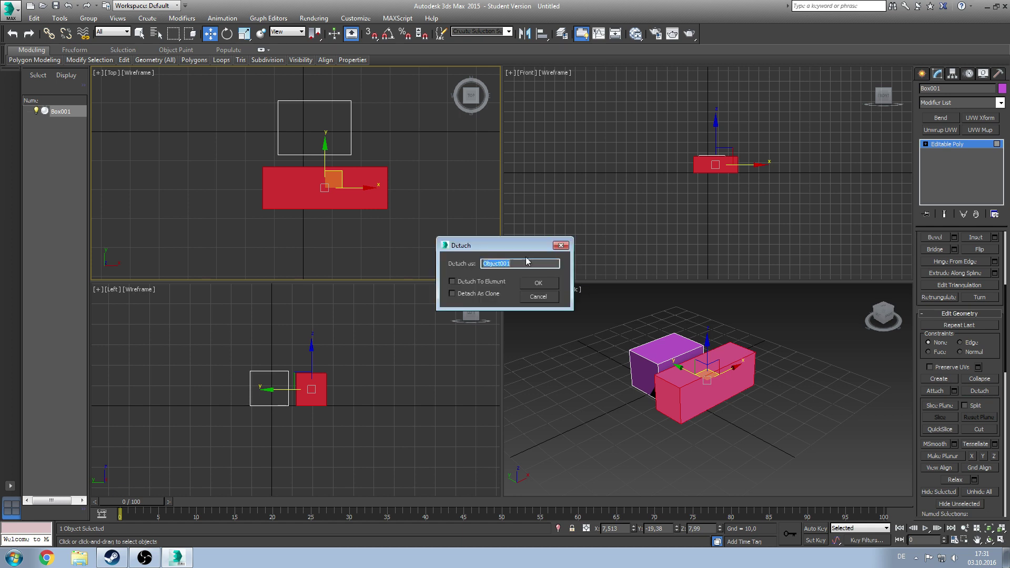
left_click(536, 283)
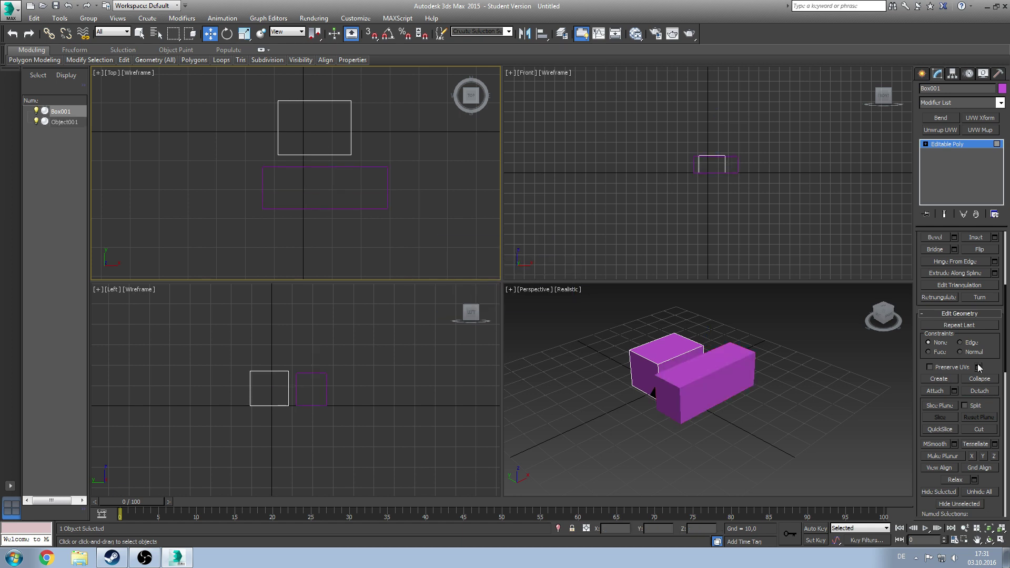
scroll(1006, 357, "down", 2)
scroll(1006, 357, "down", 2)
scroll(1006, 358, "down", 2)
scroll(1004, 270, "up", 2)
scroll(1004, 269, "up", 2)
scroll(1004, 270, "up", 2)
scroll(1003, 269, "up", 2)
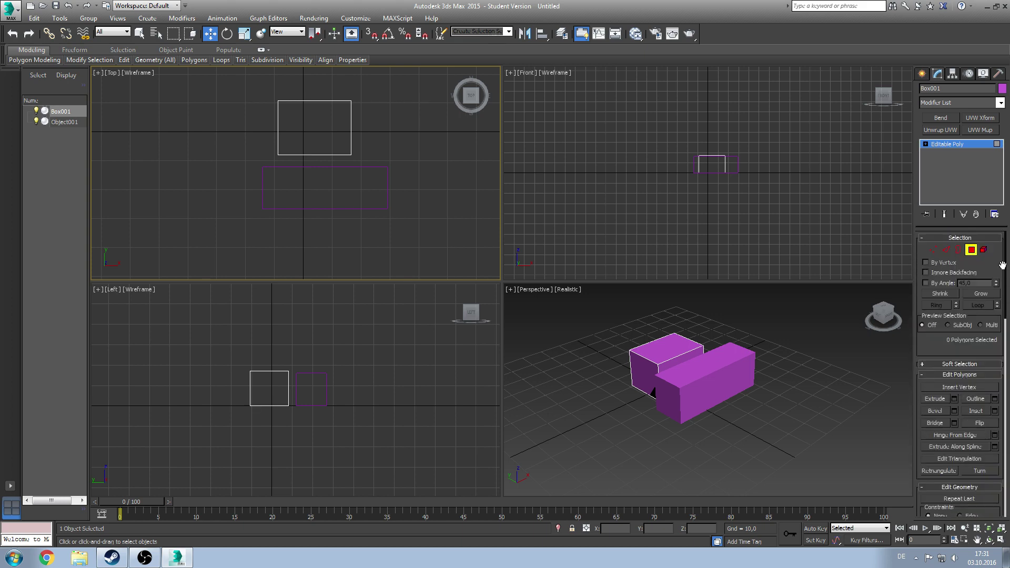
left_click(933, 250)
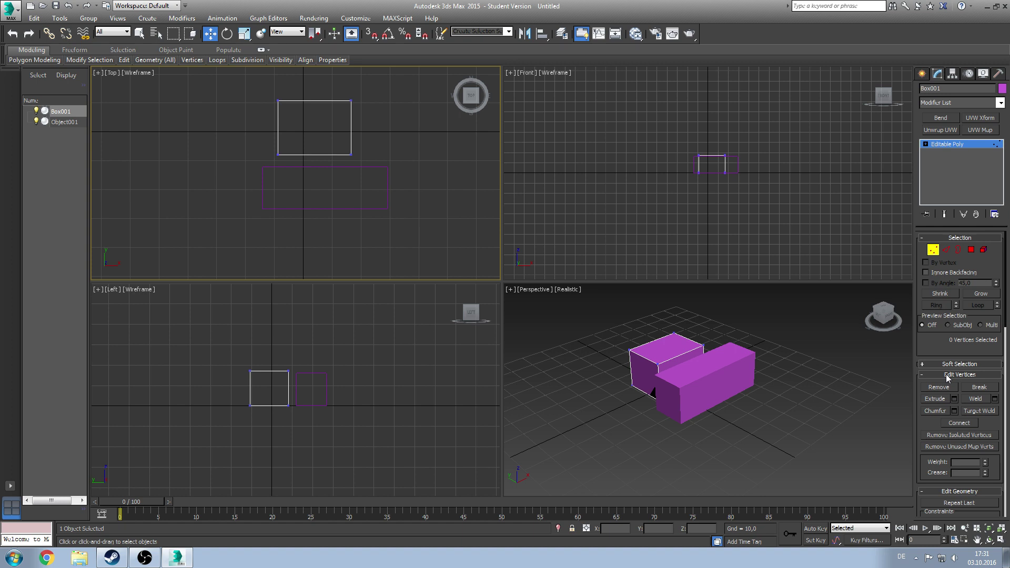
- Box-select all eight vertices of Box001 in the Top view, then clear the selection
left_click_drag(245, 85, 420, 210)
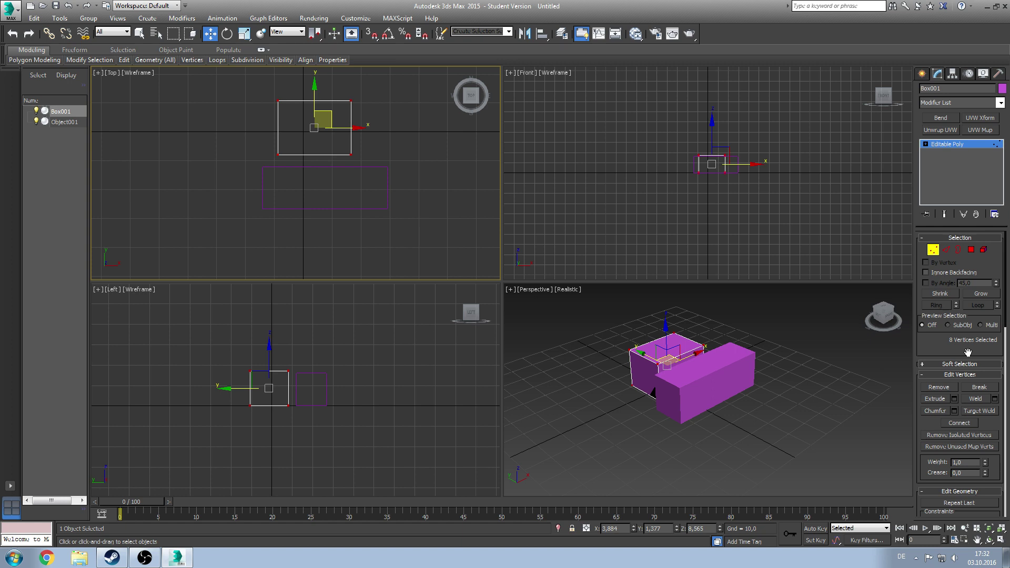
left_click(728, 310)
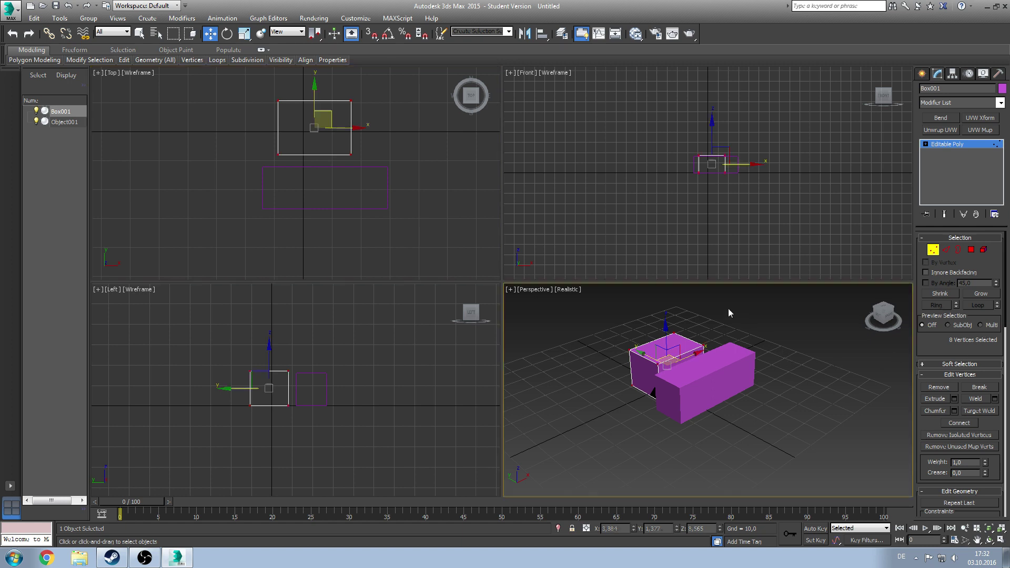
left_click_drag(571, 312, 700, 418)
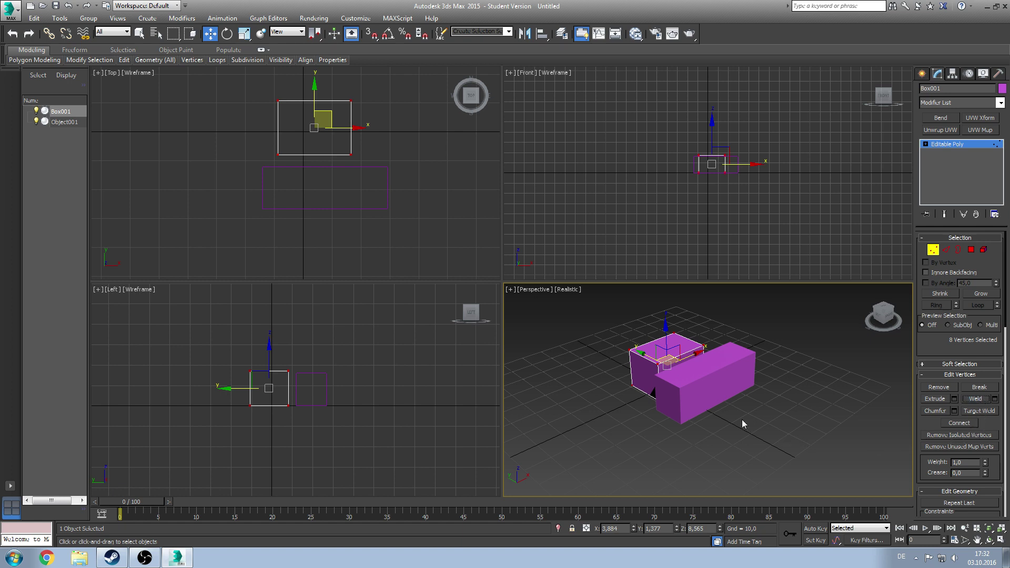
left_click(995, 398)
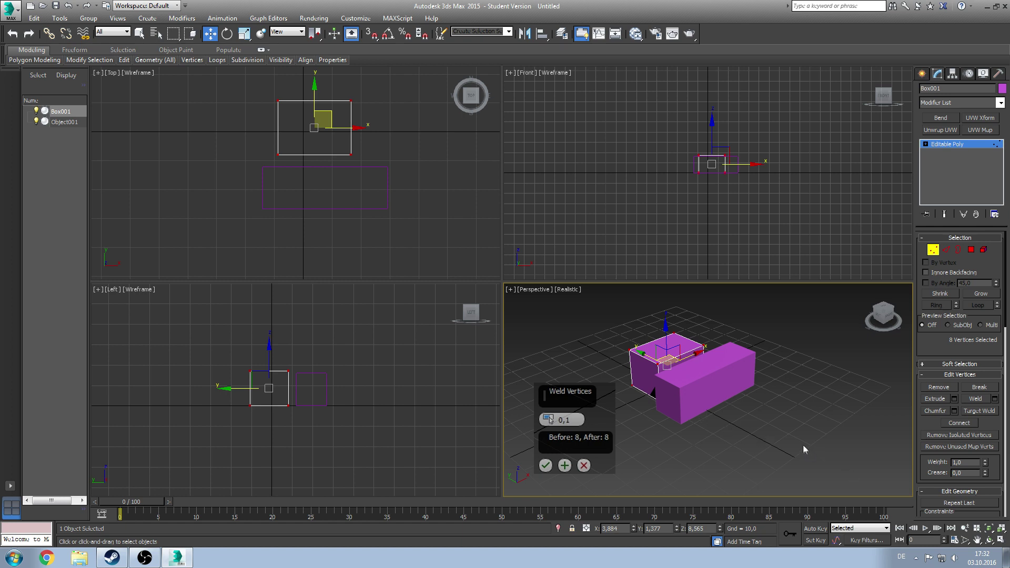
type("10")
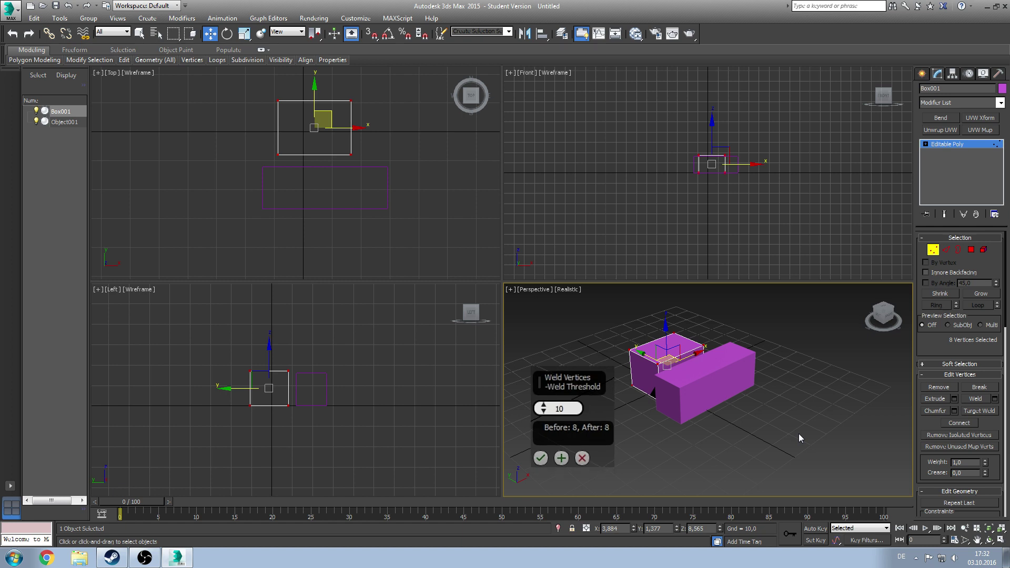
type("20")
key("Return")
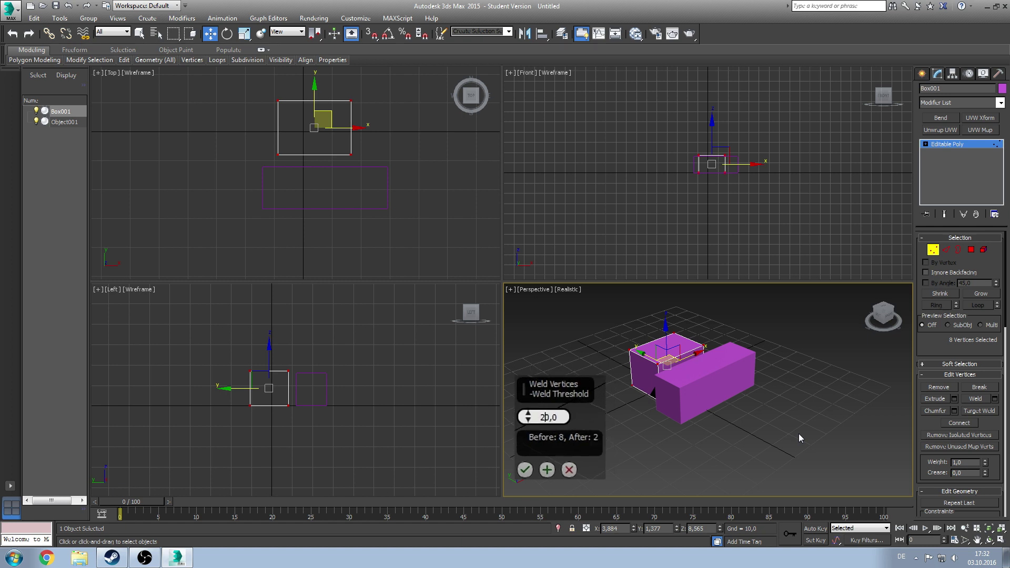
key("Escape")
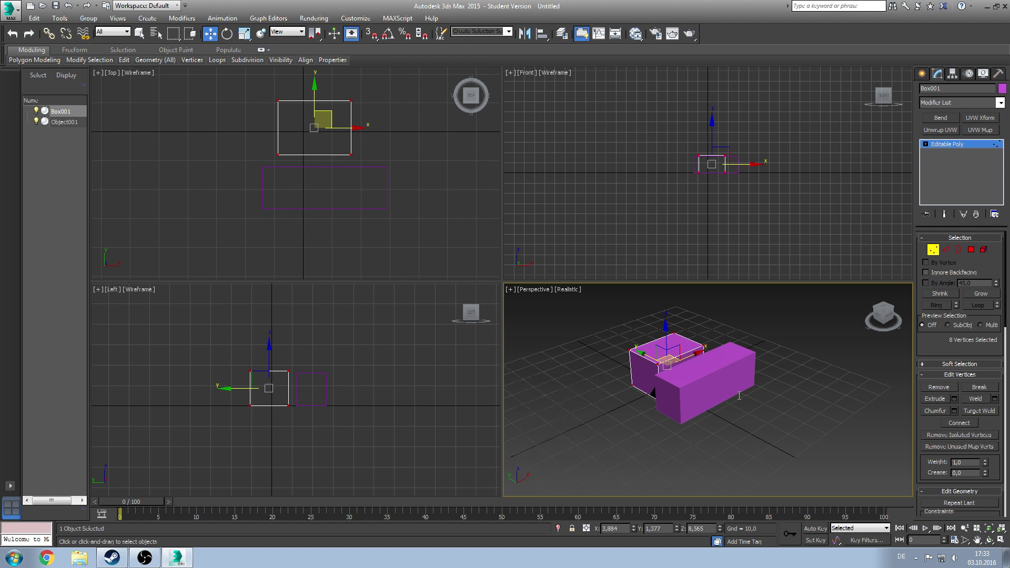
key("semicolon")
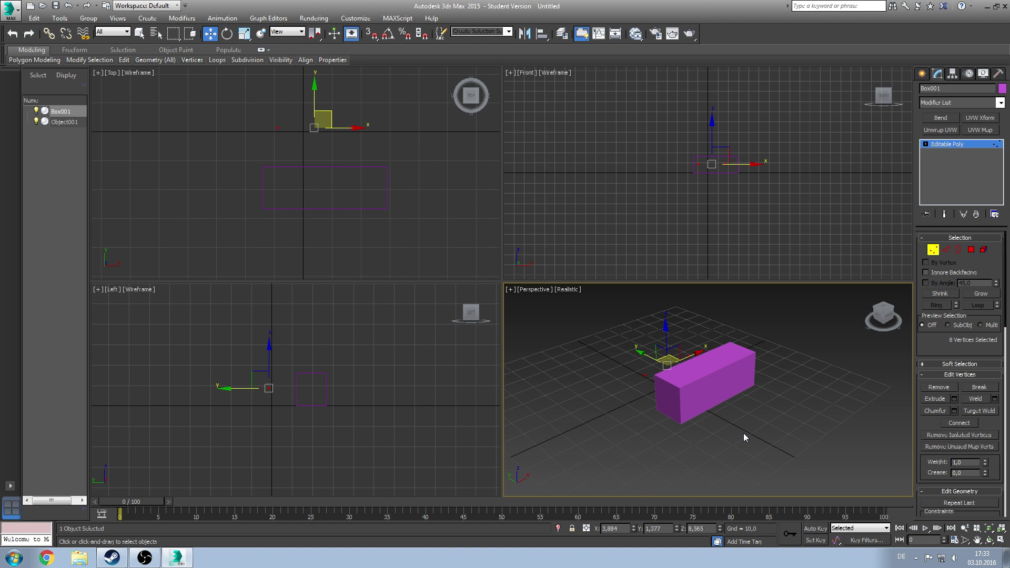
key("ctrl+z")
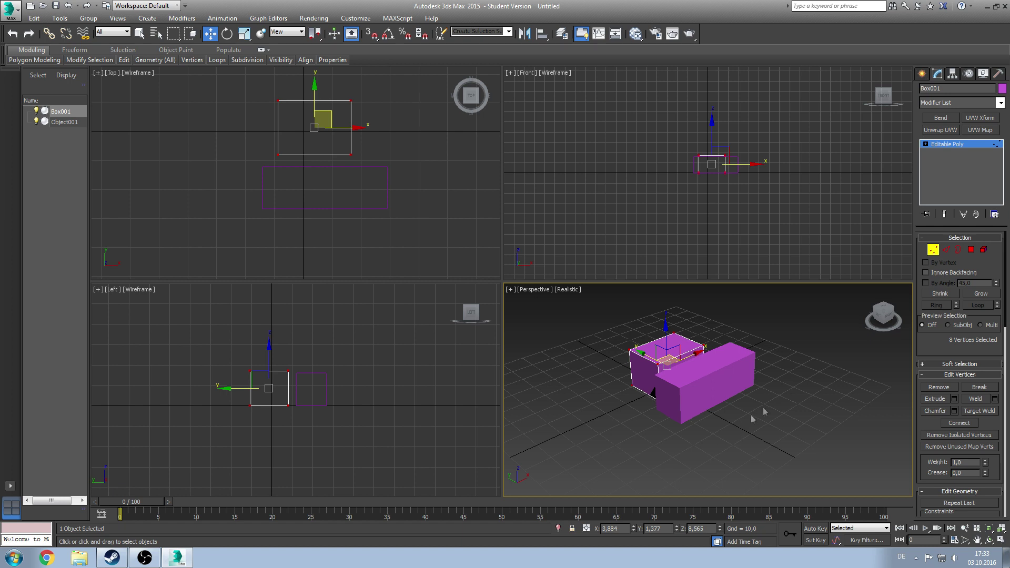
left_click(793, 390)
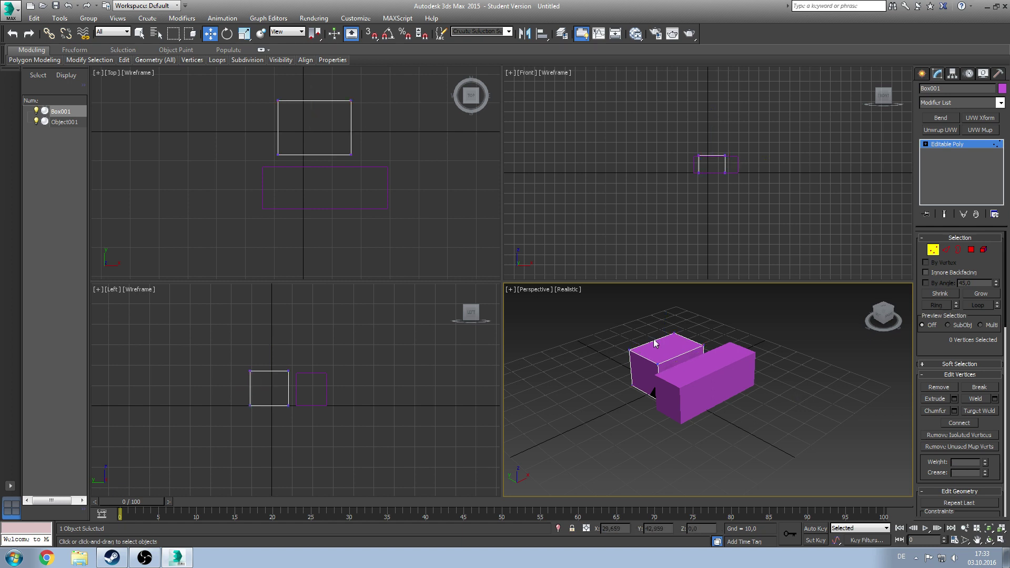
- Target-weld the box's front-top corner vertex onto the adjacent top corner, slanting the top
scroll(655, 343, "up", 5)
scroll(706, 289, "down", 1)
scroll(684, 342, "down", 2)
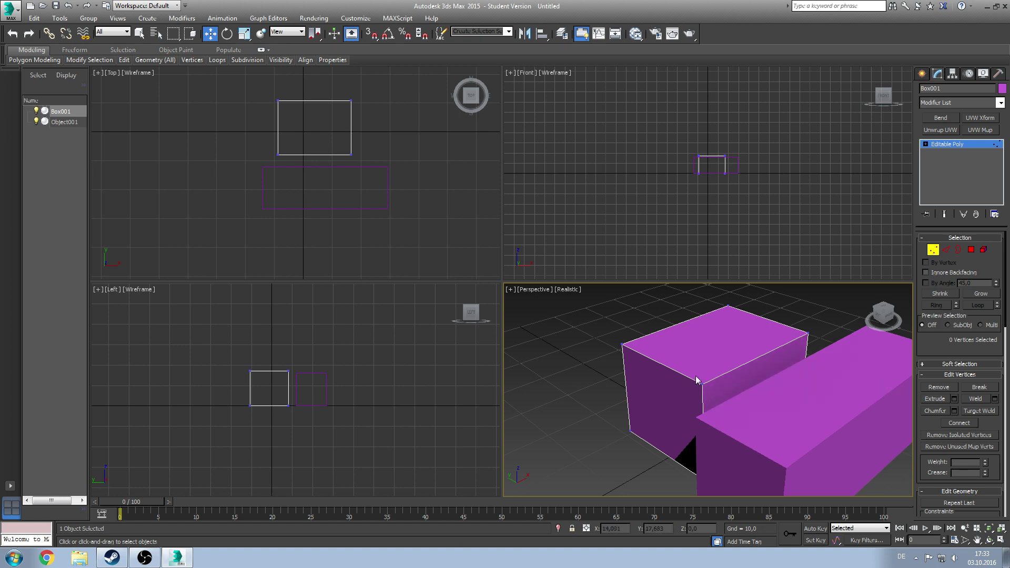
left_click(975, 410)
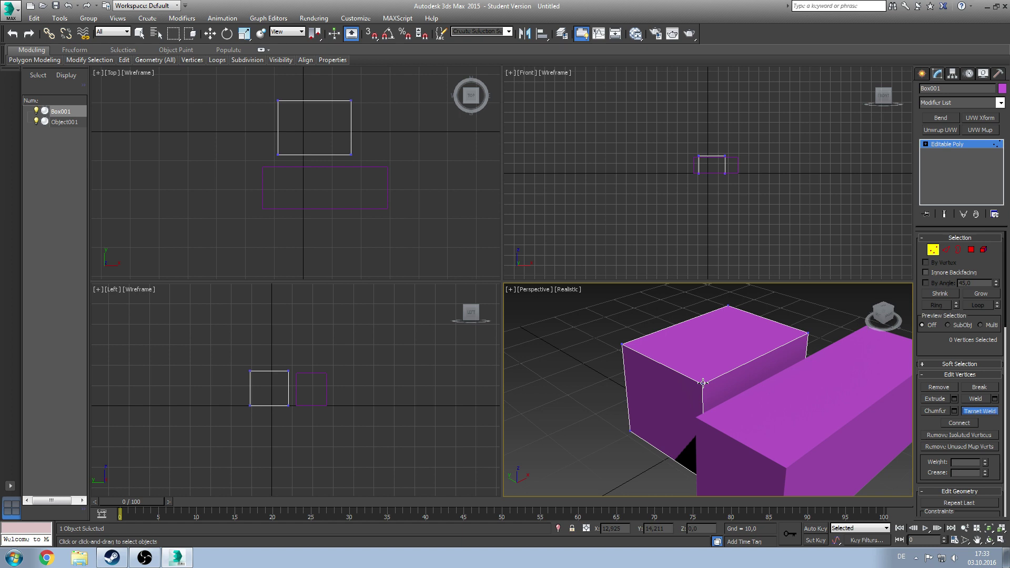
left_click(703, 382)
left_click(622, 344)
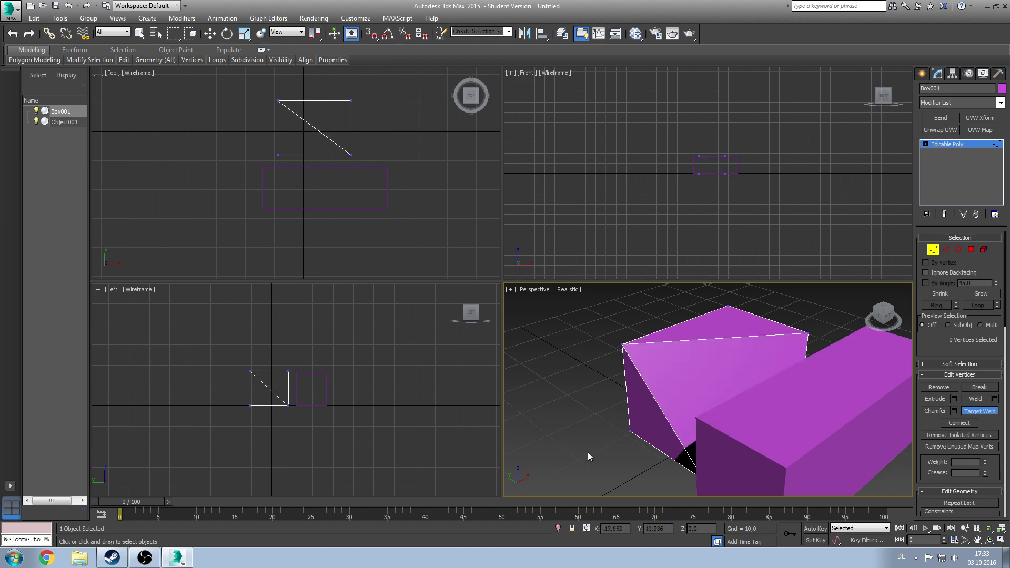
key("w")
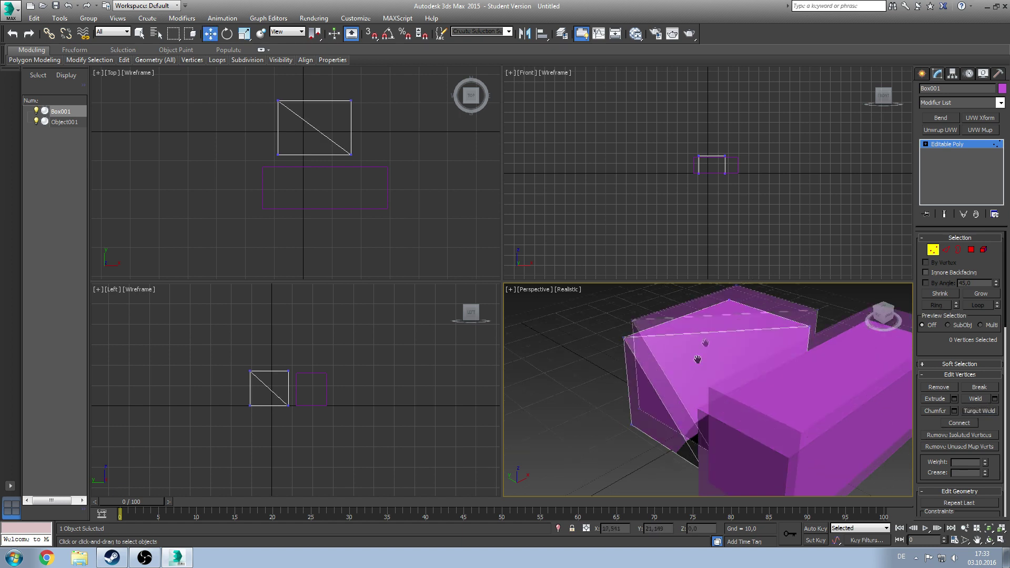
scroll(693, 354, "down", 3)
middle_click_drag(693, 353, 683, 378)
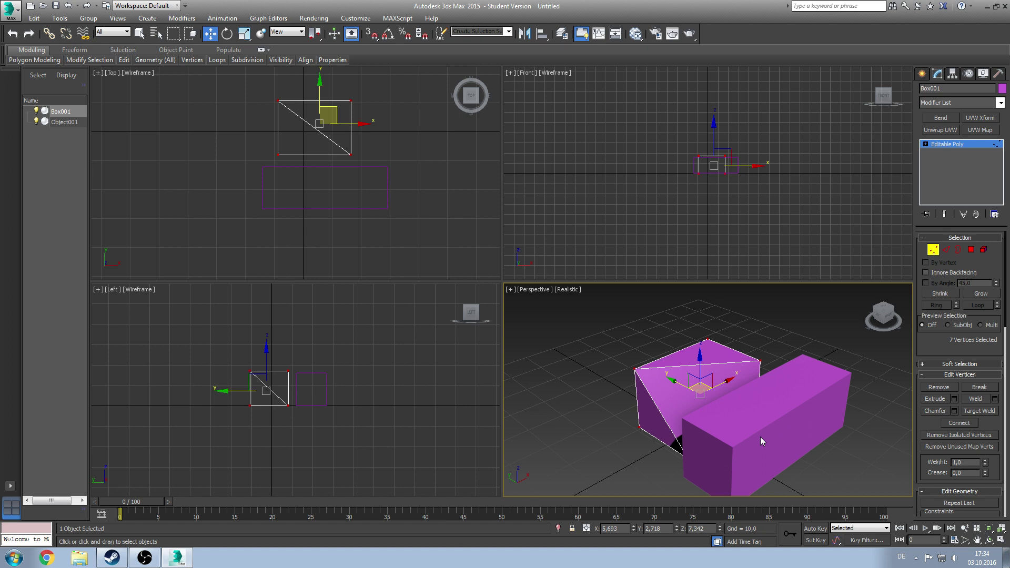
- Insert a new vertex on the diagonal edge across Box001's top face
scroll(943, 345, "down", 1)
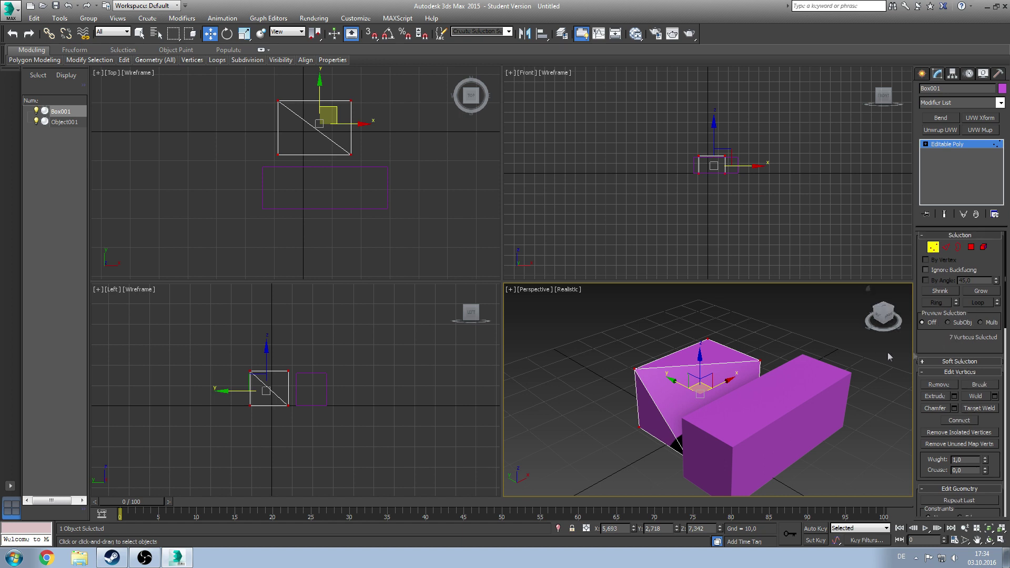
key("2")
left_click(682, 366)
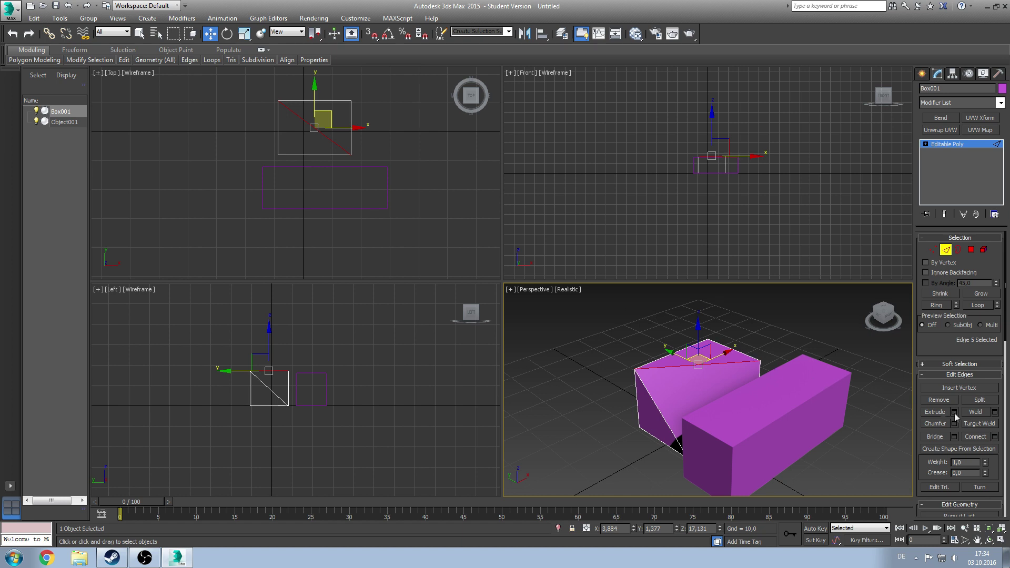
left_click(969, 388)
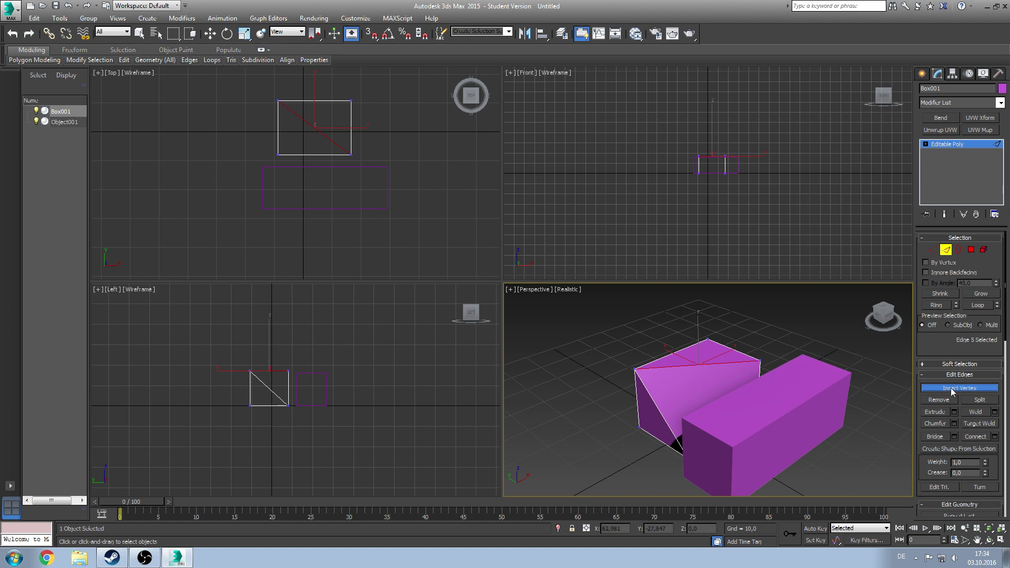
left_click(698, 365)
key("1")
key("w")
left_click(762, 321)
- Move the inserted vertex across the top face so the diagonal bends, at height 17.131
left_click(698, 364)
left_click_drag(701, 362, 708, 359)
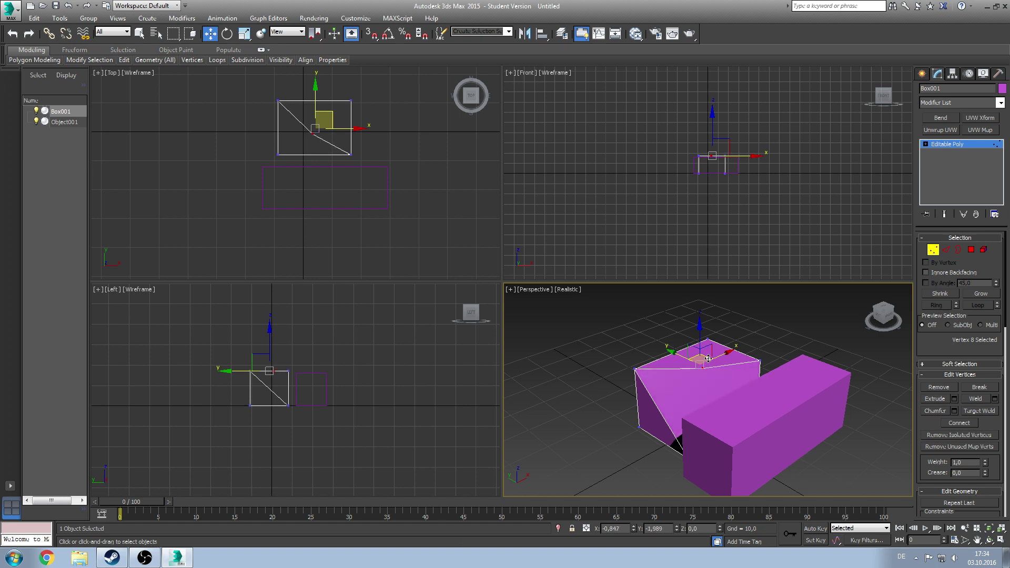
left_click_drag(708, 358, 707, 358)
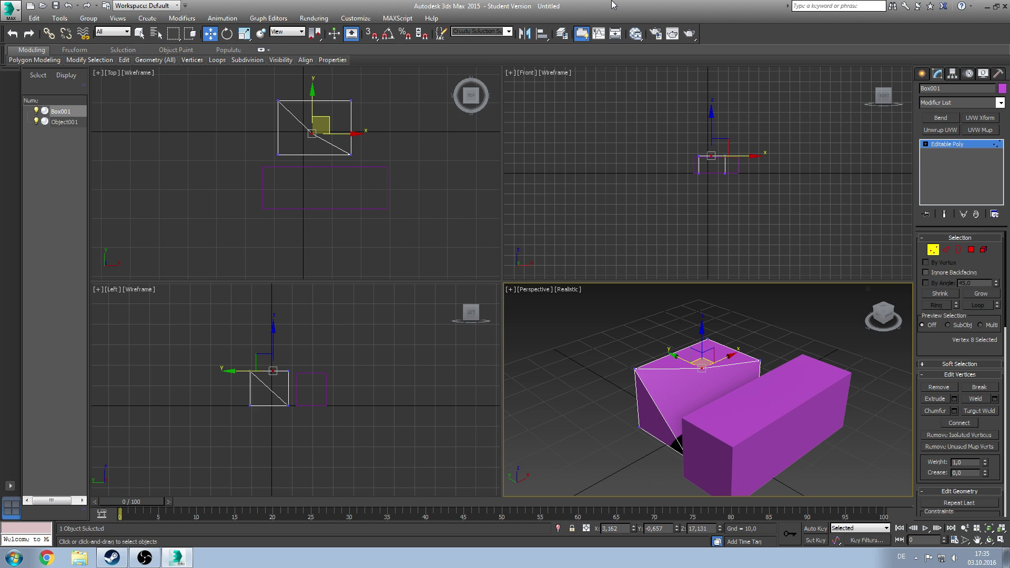
left_click(755, 341)
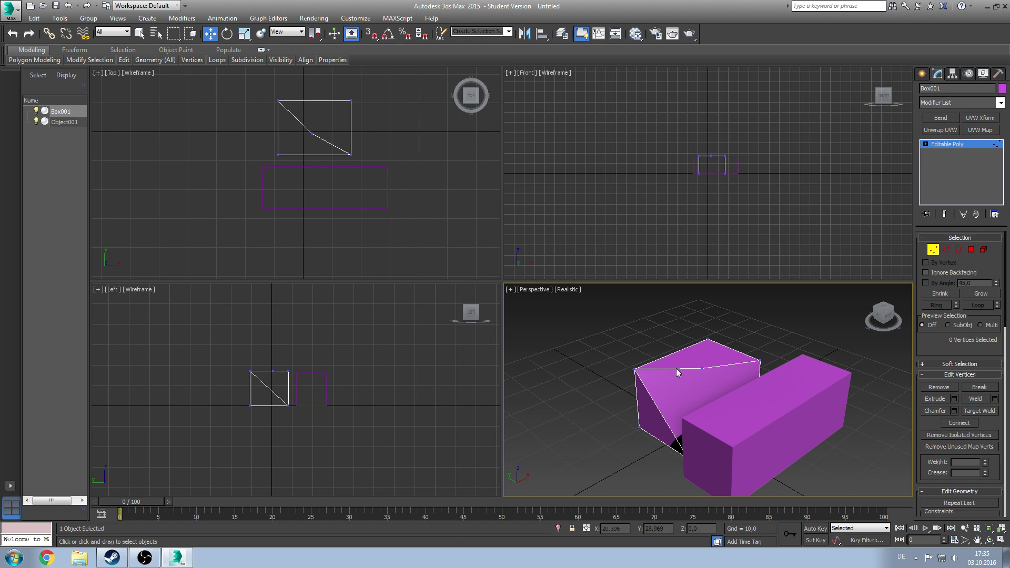
mouse_move(686, 352)
left_mouse_down()
mouse_move(736, 393)
mouse_move(726, 387)
left_mouse_up()
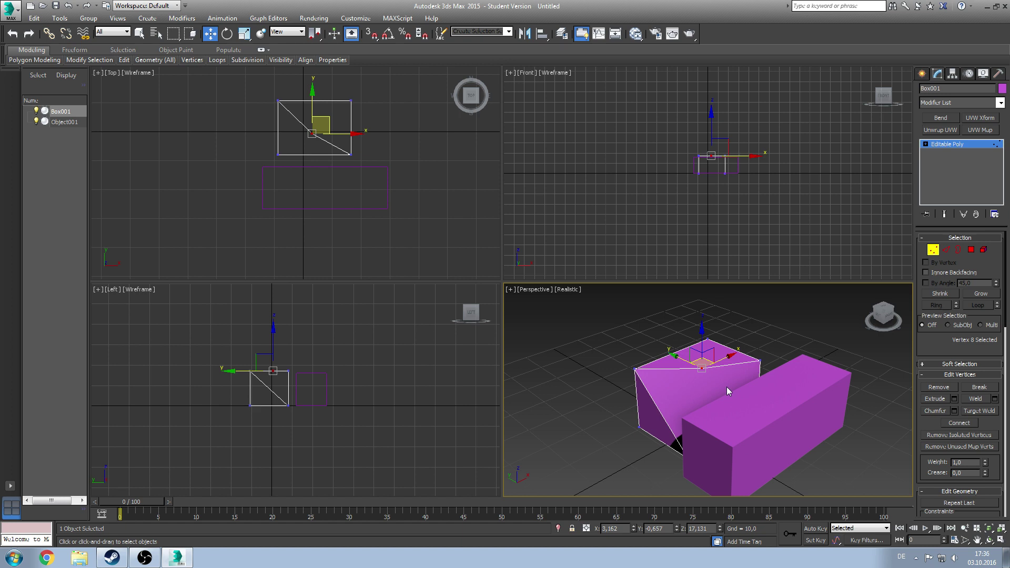
key("2")
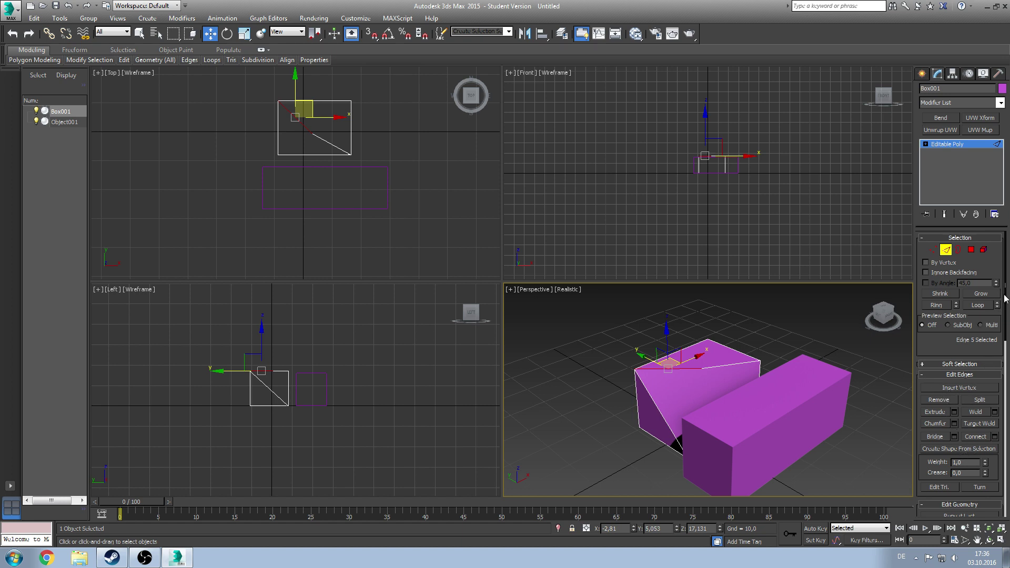
- Select Box001's top polygon and zoom the Perspective view in on it
left_click_drag(1005, 297, 993, 375)
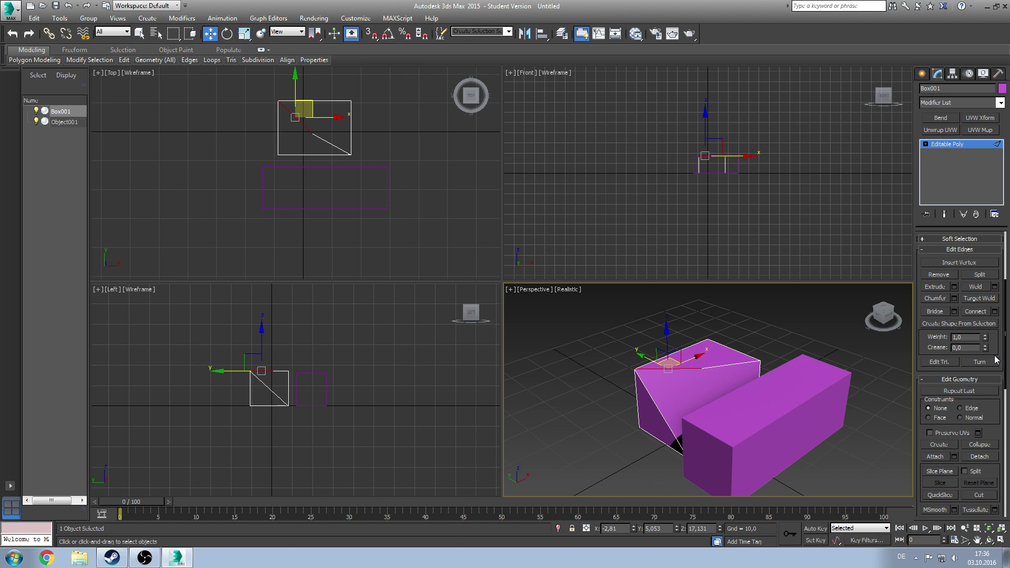
scroll(975, 277, "up", 5)
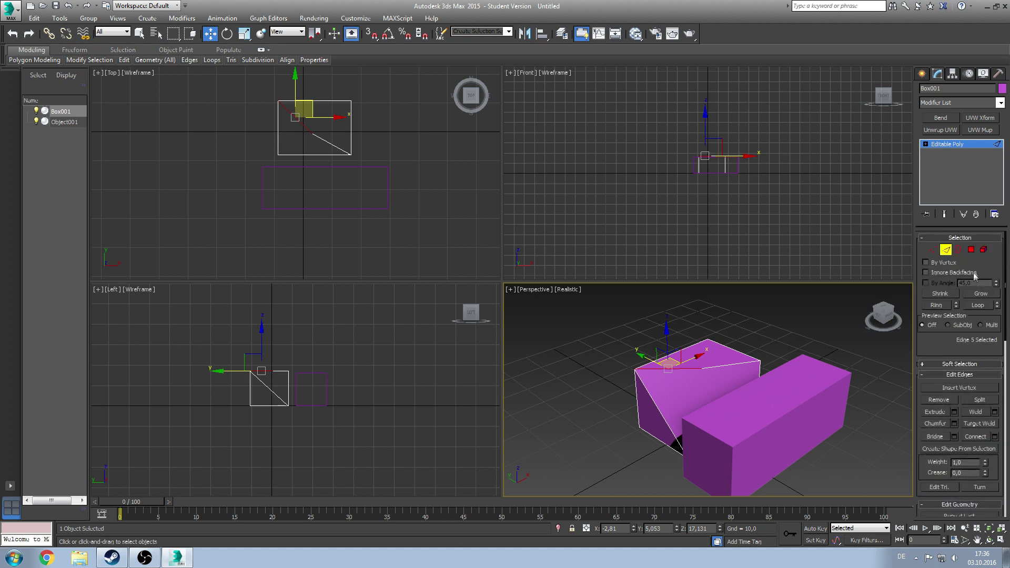
left_click(959, 250)
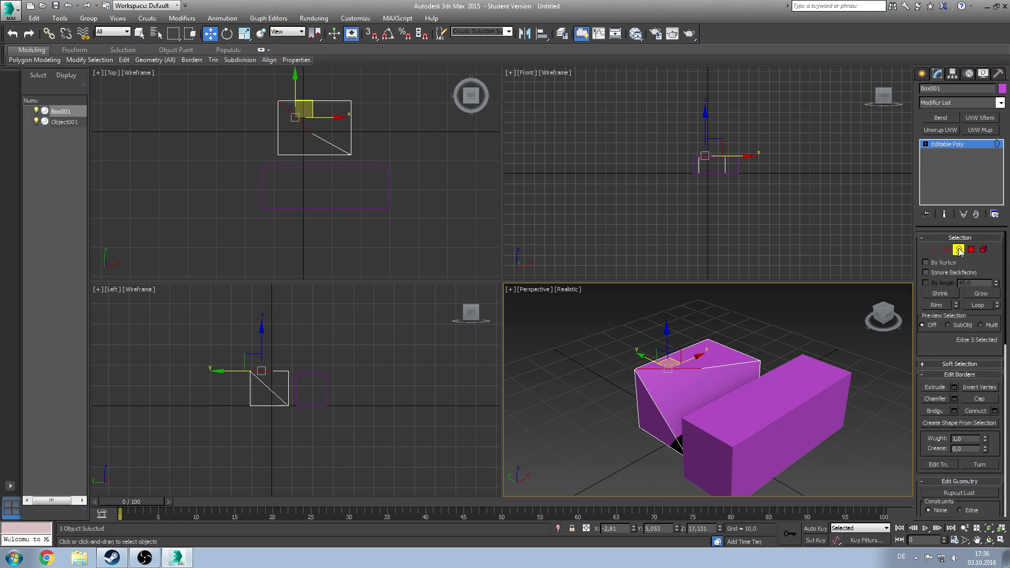
left_click(714, 373)
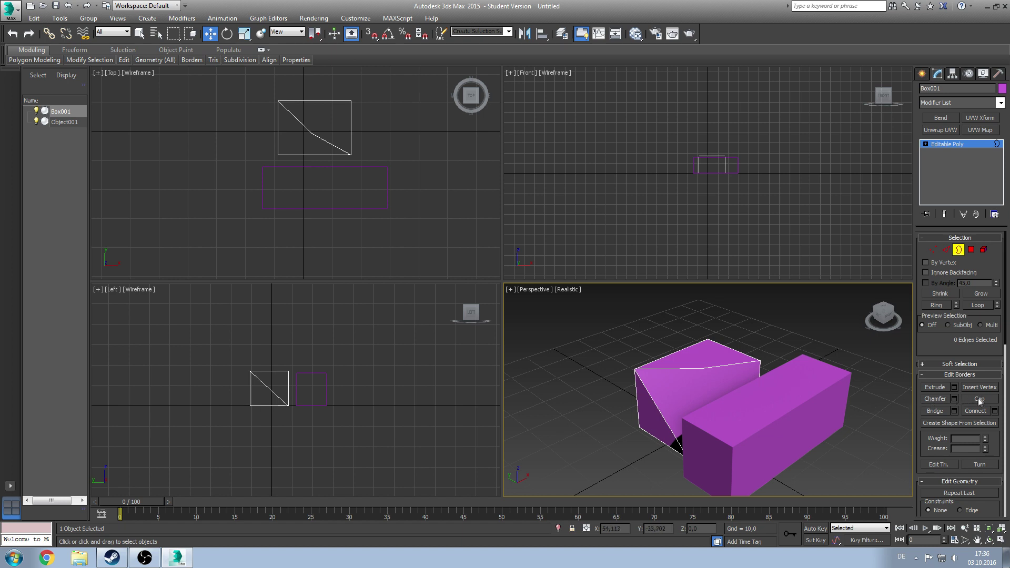
key("4")
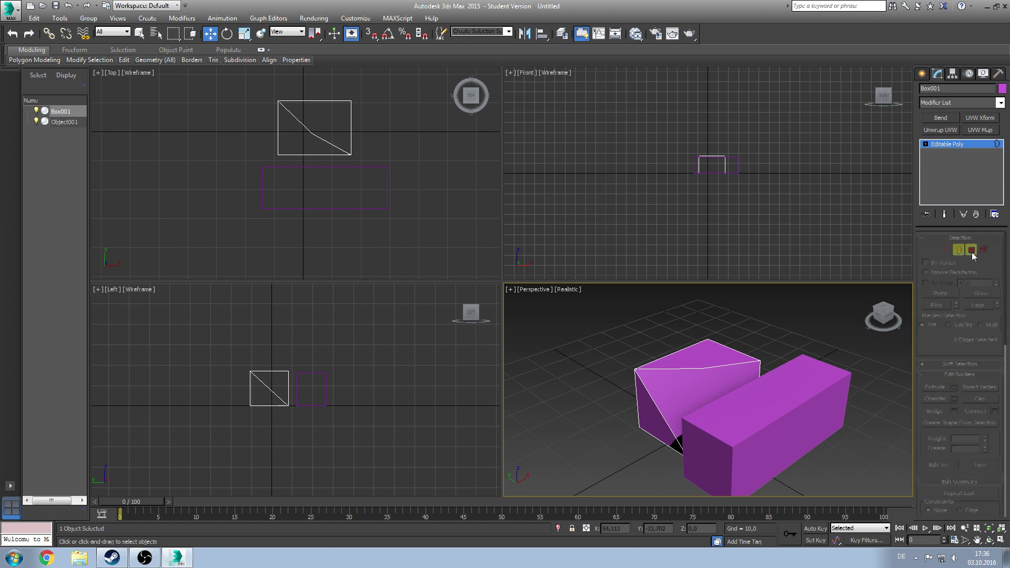
left_click(678, 356)
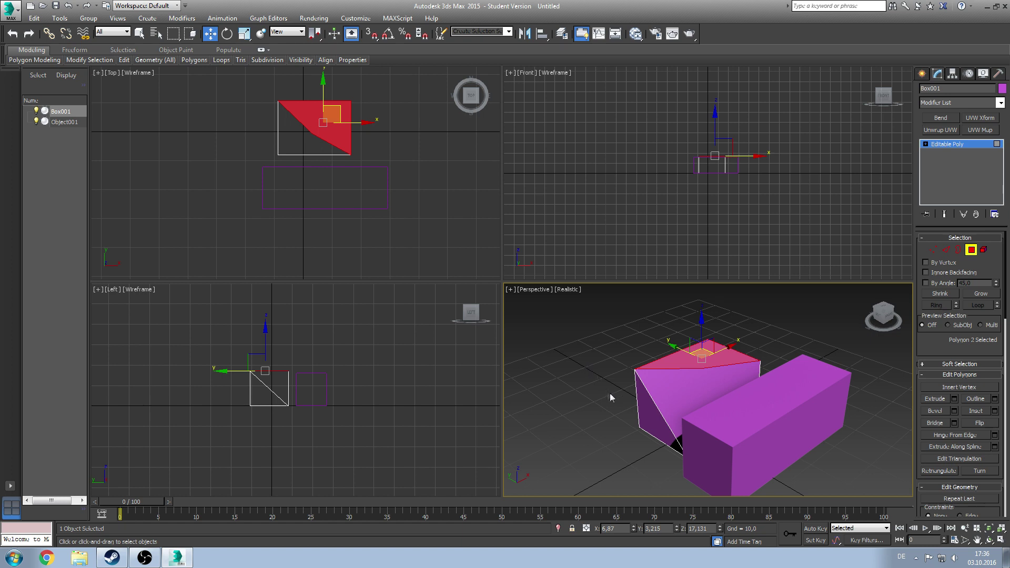
scroll(773, 333, "up", 5)
scroll(766, 379, "down", 2)
middle_click_drag(714, 388, 769, 370)
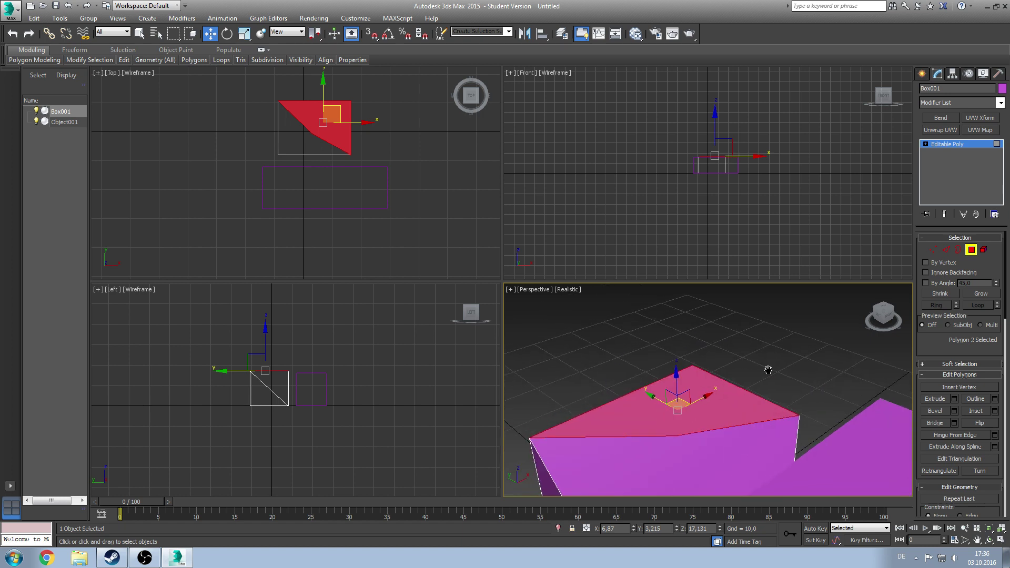
left_click(785, 376)
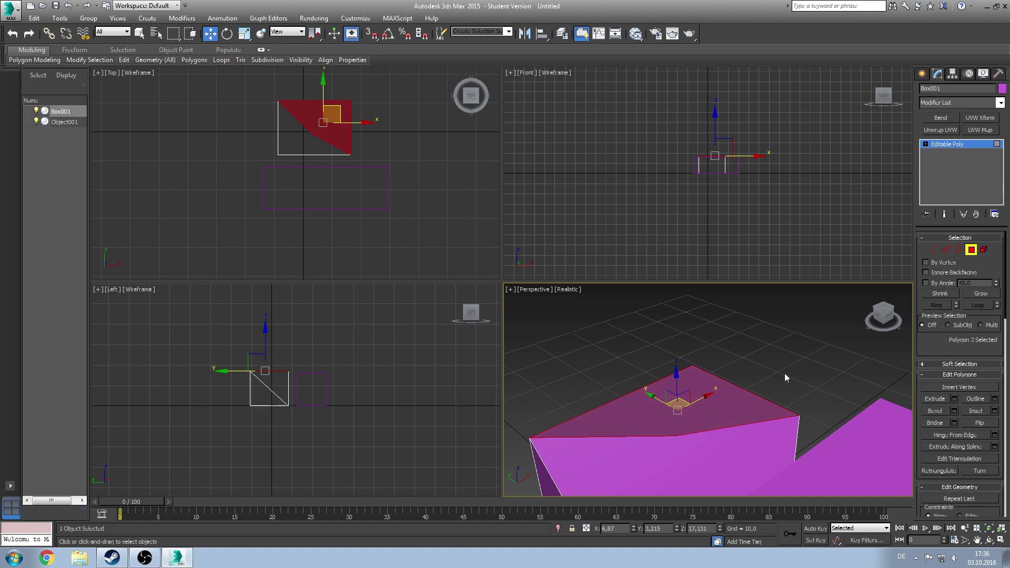
- Reselect the top polygon, try Flip and undo it, then inset the polygon by 1,0
middle_click_drag(839, 386, 828, 365)
key("ctrl+z")
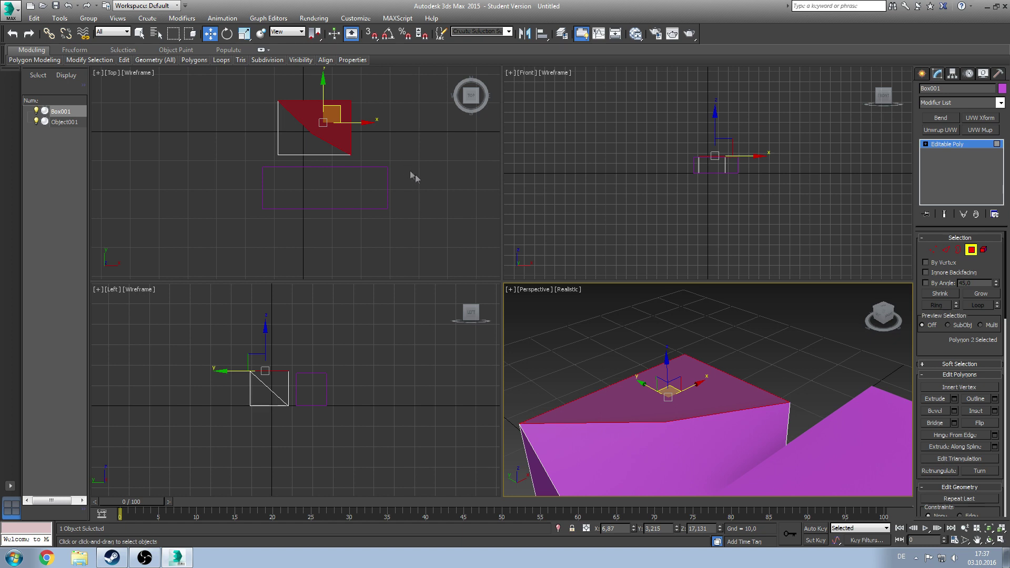
left_click(982, 424)
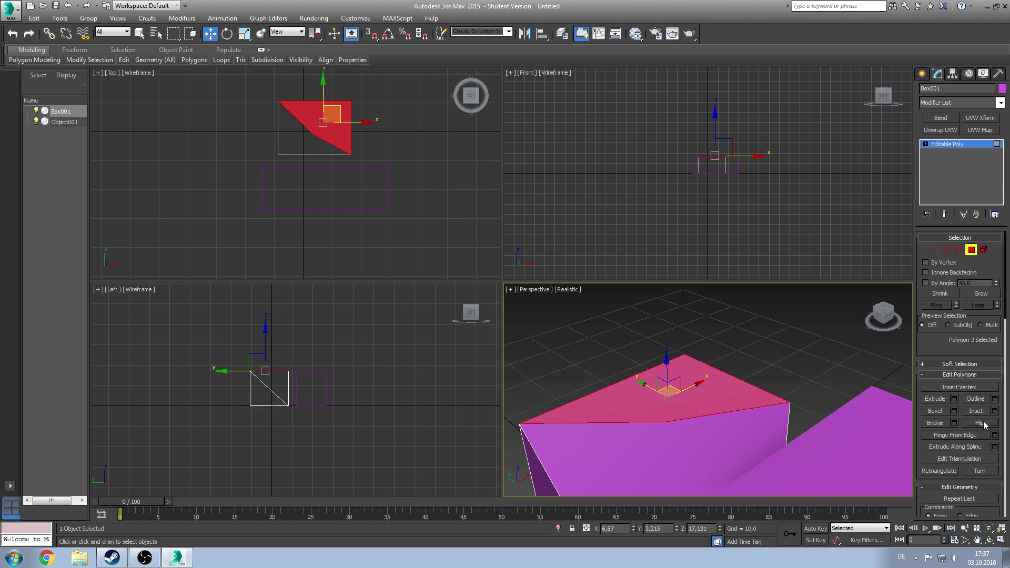
left_click(982, 423)
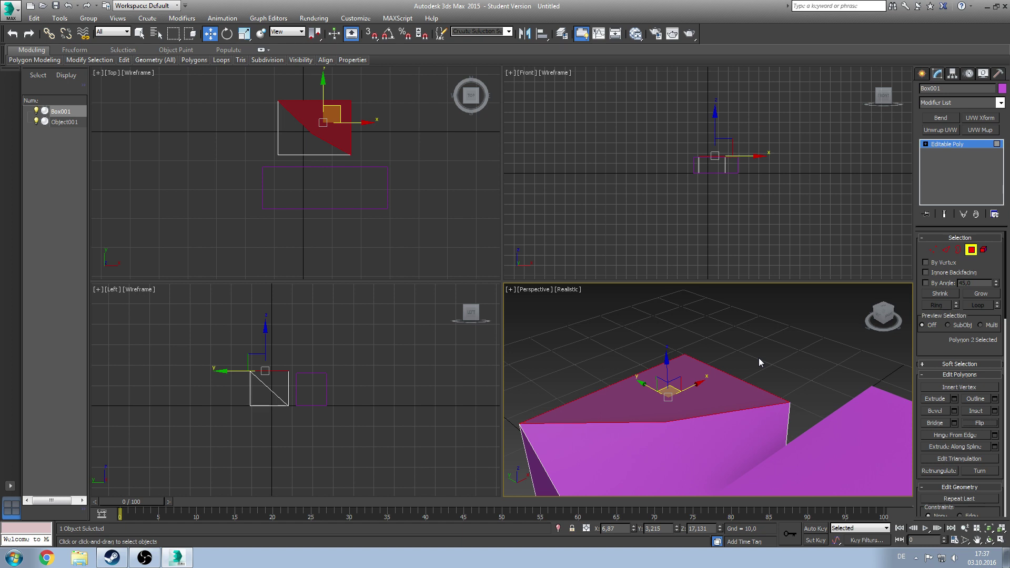
key("ctrl+z")
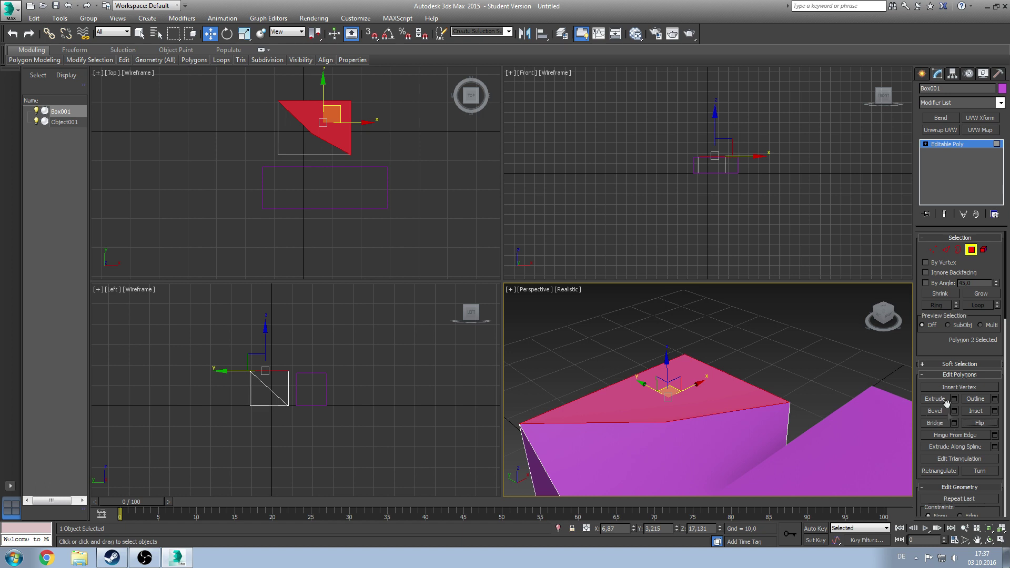
left_click(996, 411)
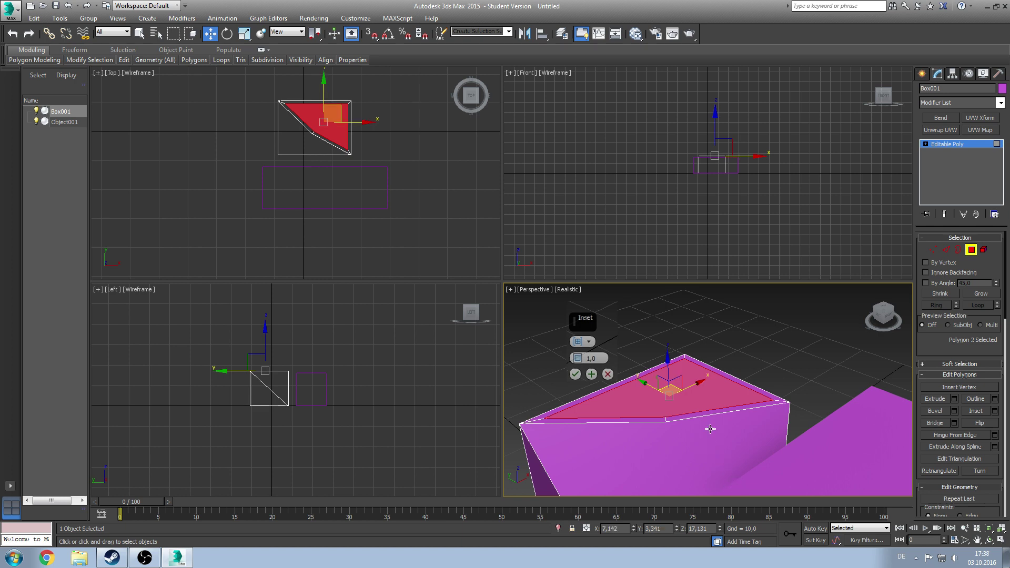
- Confirm the inset and extrude the top polygon upward by 10,0
left_click(814, 380)
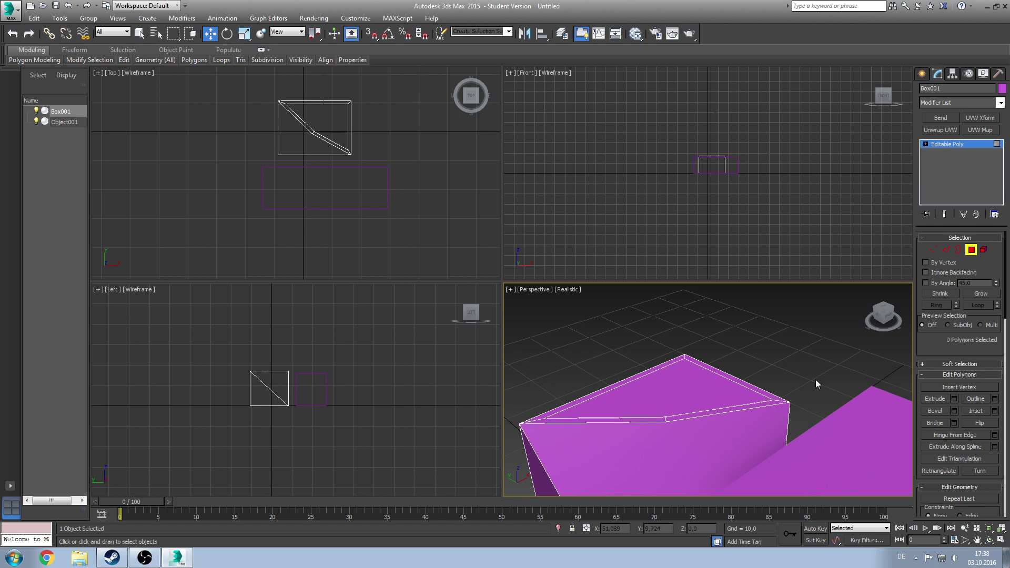
key("ctrl+z")
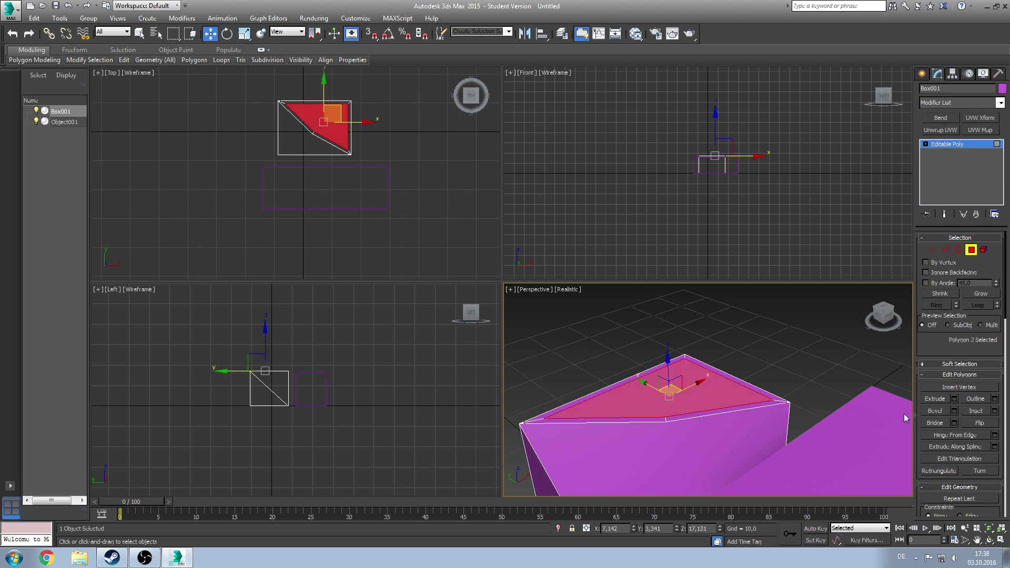
left_click(954, 399)
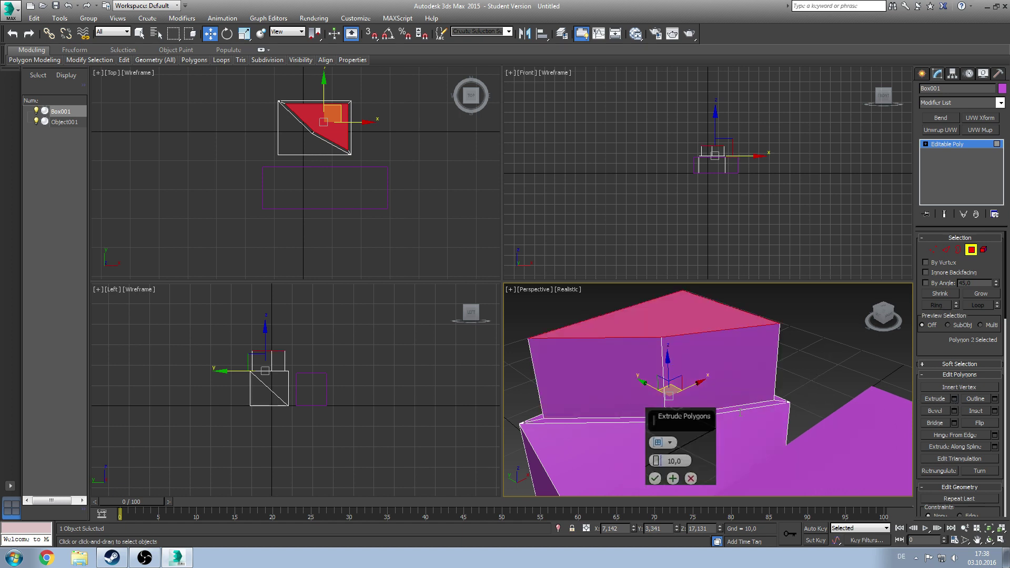
left_click(801, 364)
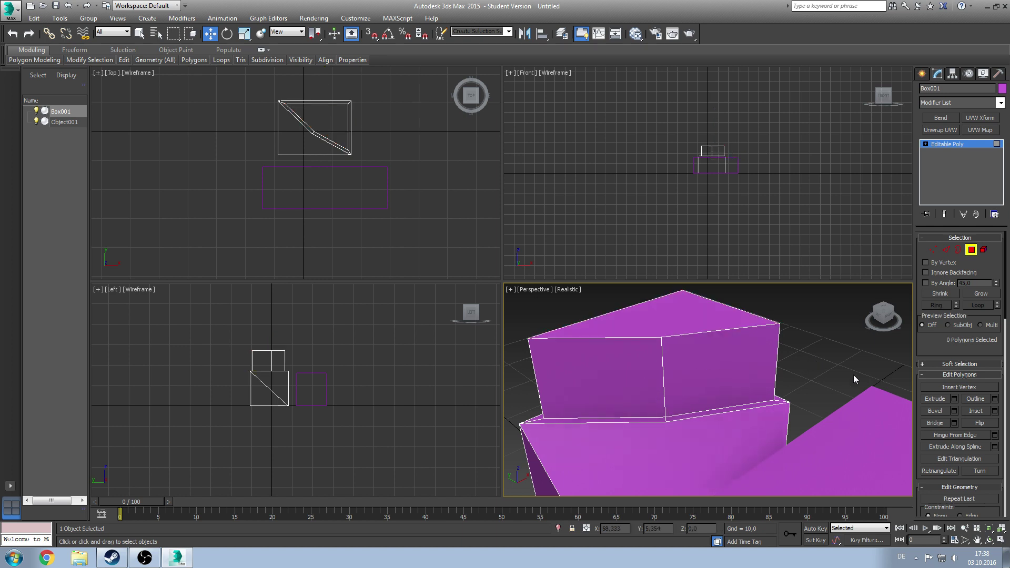
- Try Bevel and Outline on the new top polygon, then undo the outline and reselect it
left_click(700, 337)
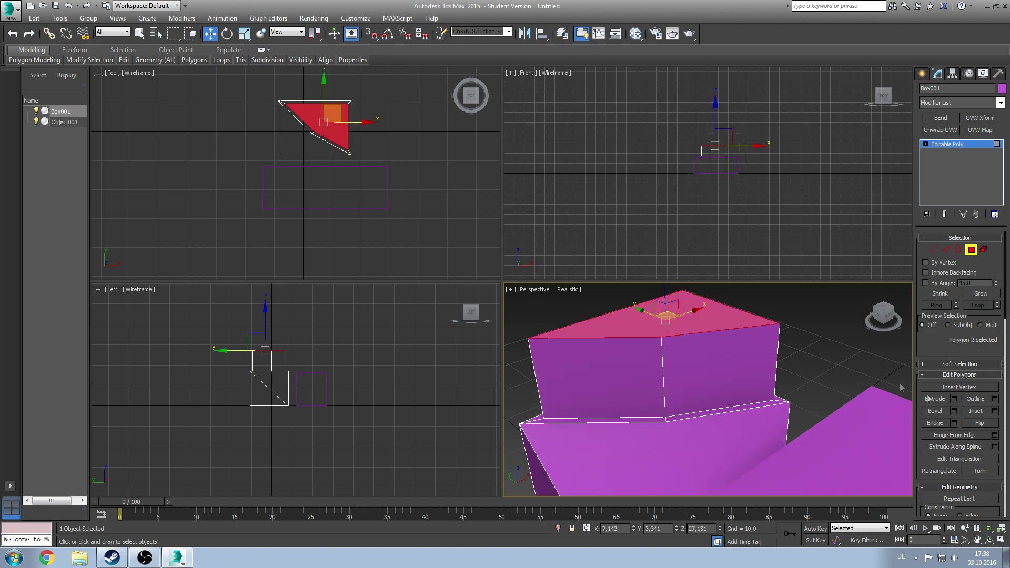
left_click(952, 408)
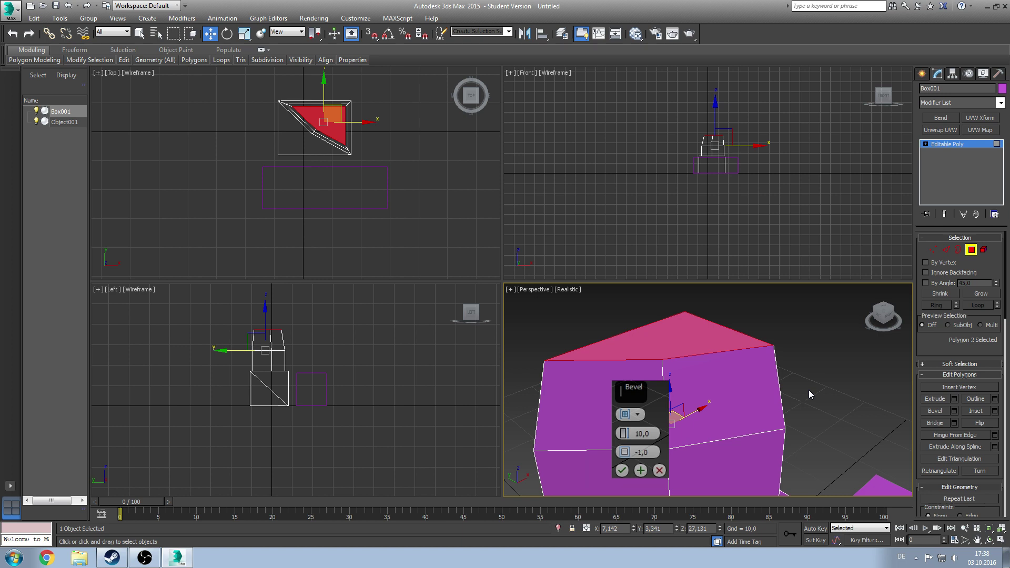
left_click(994, 398)
scroll(842, 379, "down", 2)
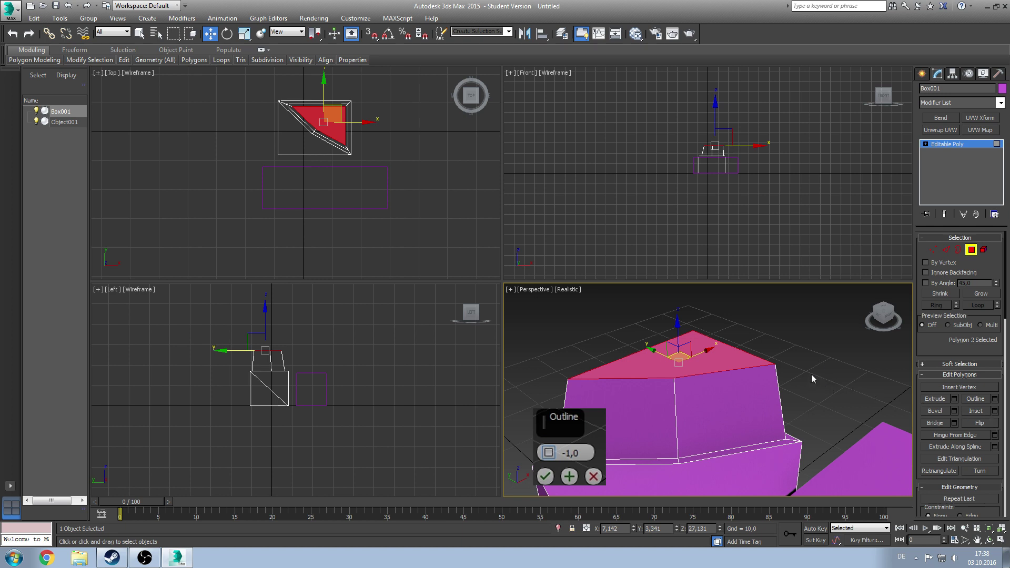
key("ctrl+z")
key("ctrl+z")
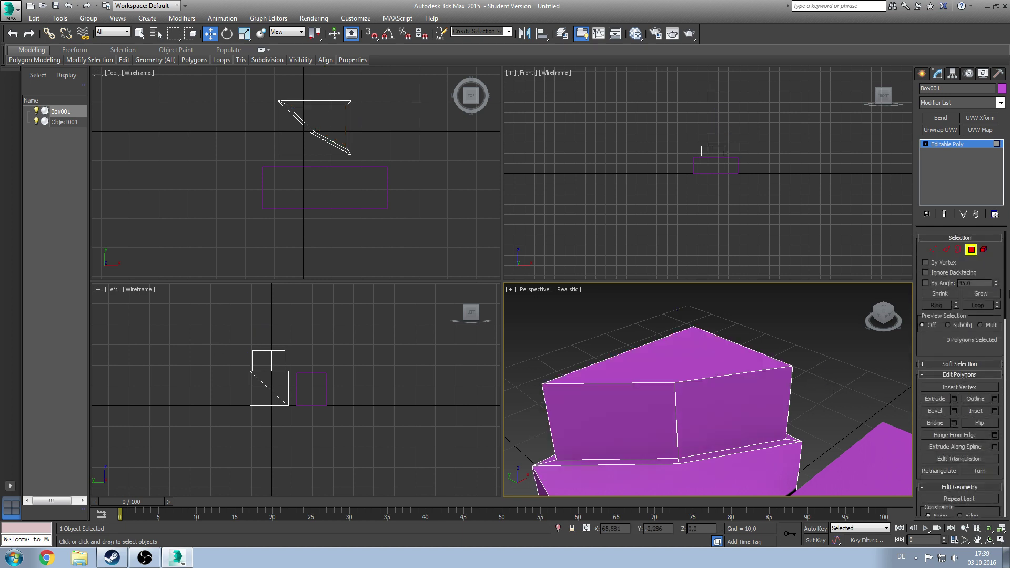
left_click(662, 362)
- QuickSlice the raised top face between two points, splitting off a small triangular corner
scroll(961, 368, "down", 5)
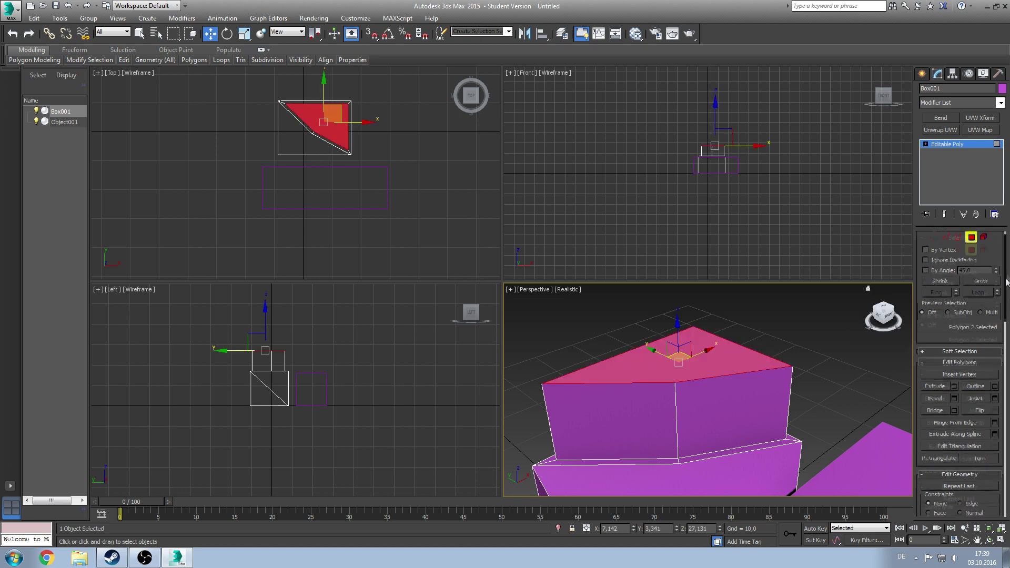
scroll(960, 368, "down", 2)
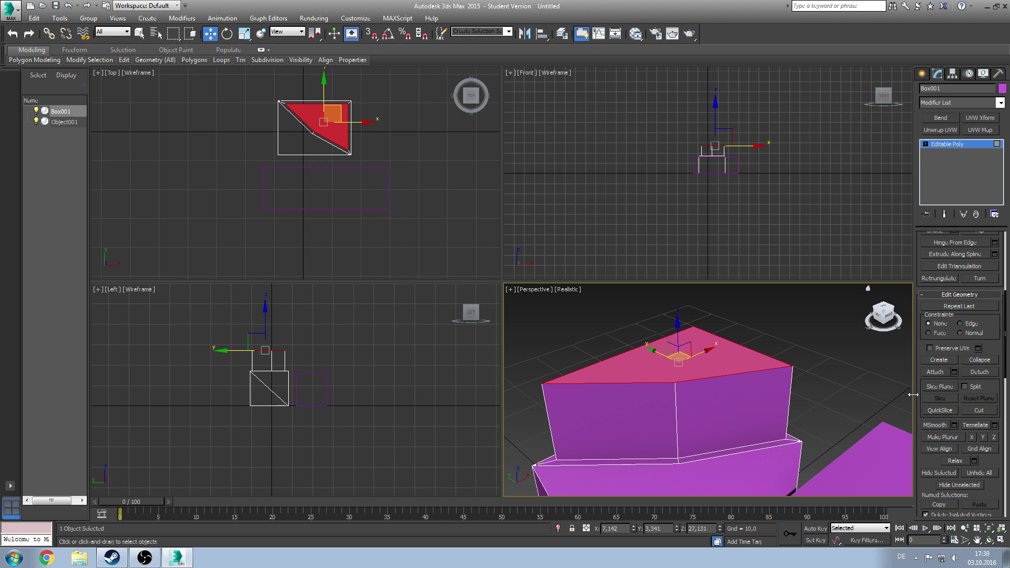
left_click(940, 410)
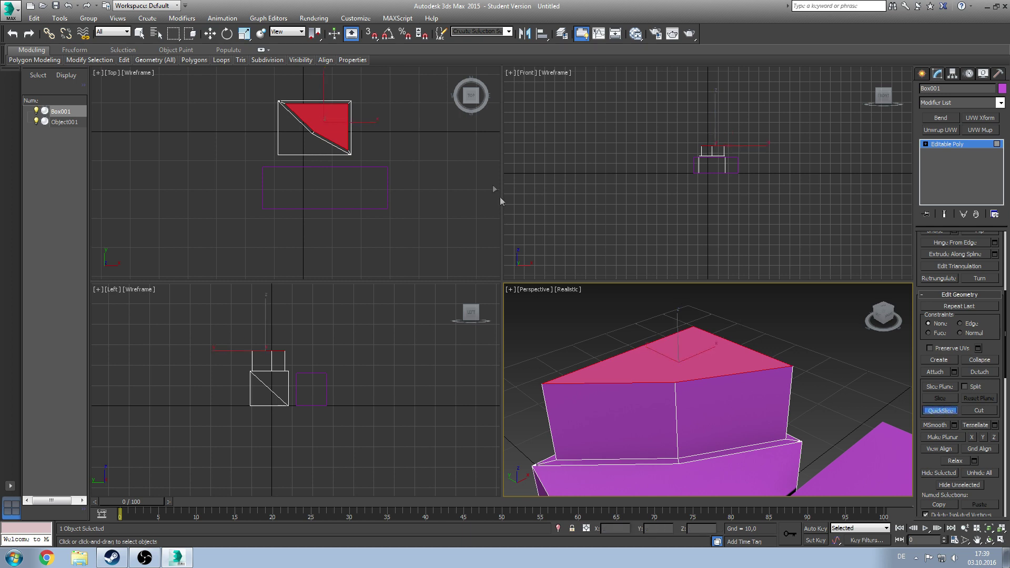
middle_click_drag(500, 199, 453, 201)
scroll(453, 200, "up", 3)
scroll(311, 157, "up", 3)
middle_click_drag(334, 189, 348, 170)
left_click(393, 142)
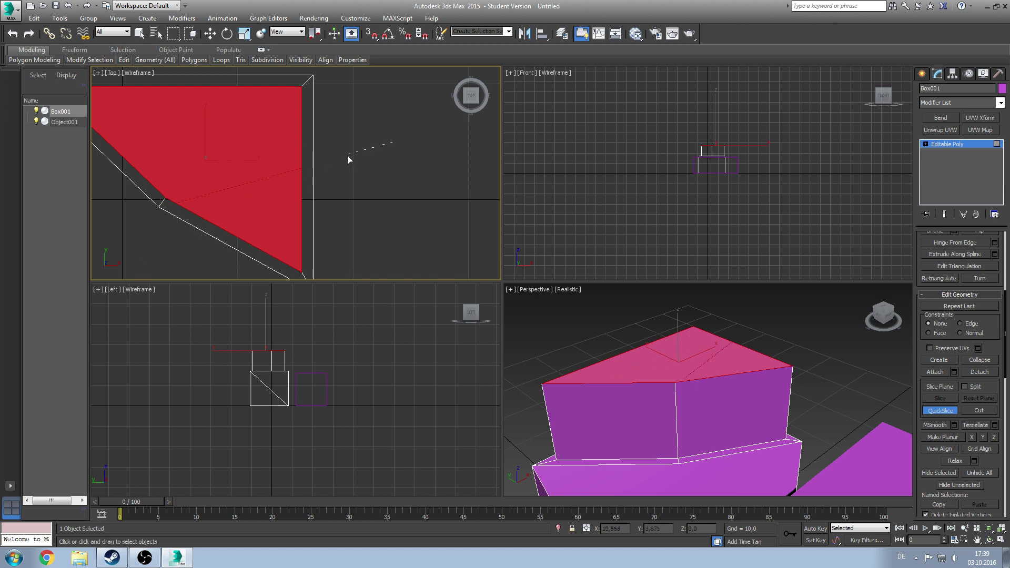
left_click(151, 257)
- Select the pentagon and triangle faces in turn to check the new split
key("w")
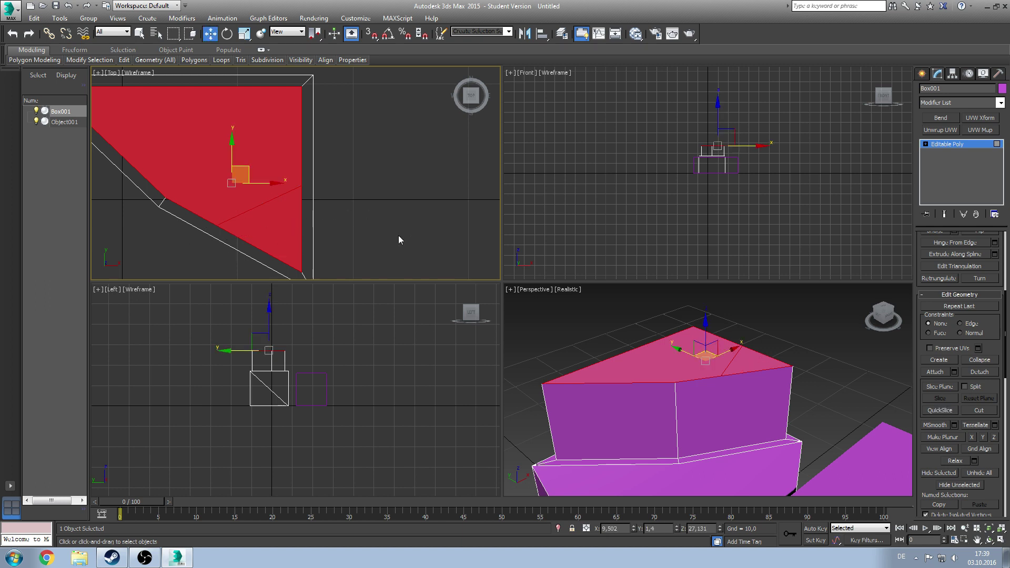
left_click(769, 358)
left_click(683, 363)
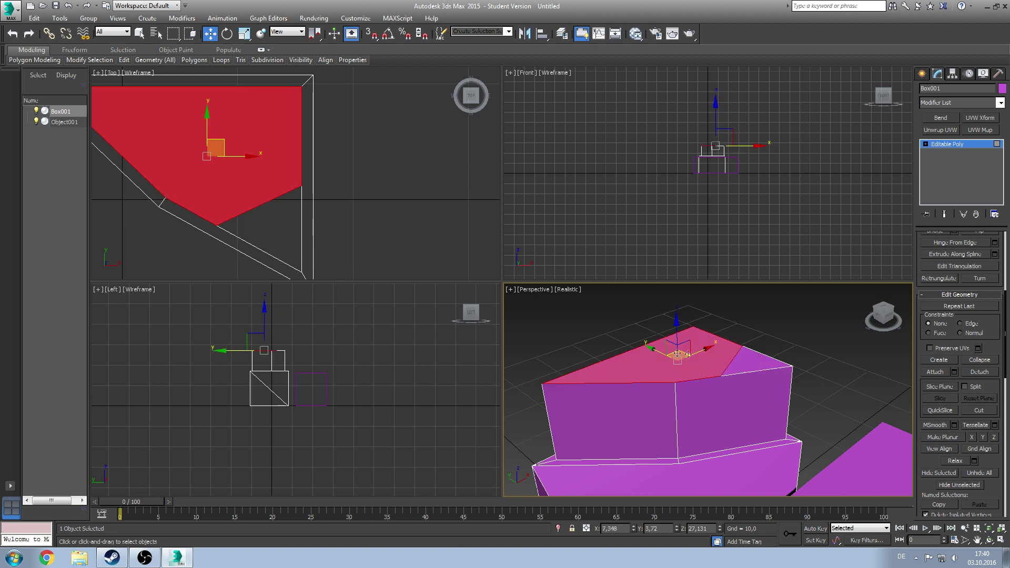
left_click(760, 360)
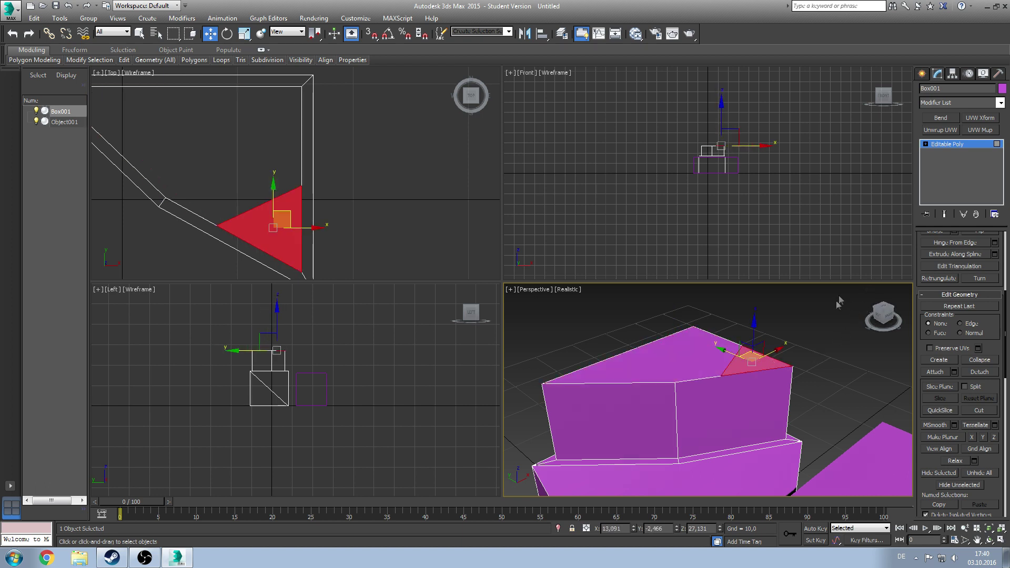
left_click(819, 342)
left_click(757, 361)
left_click(678, 363)
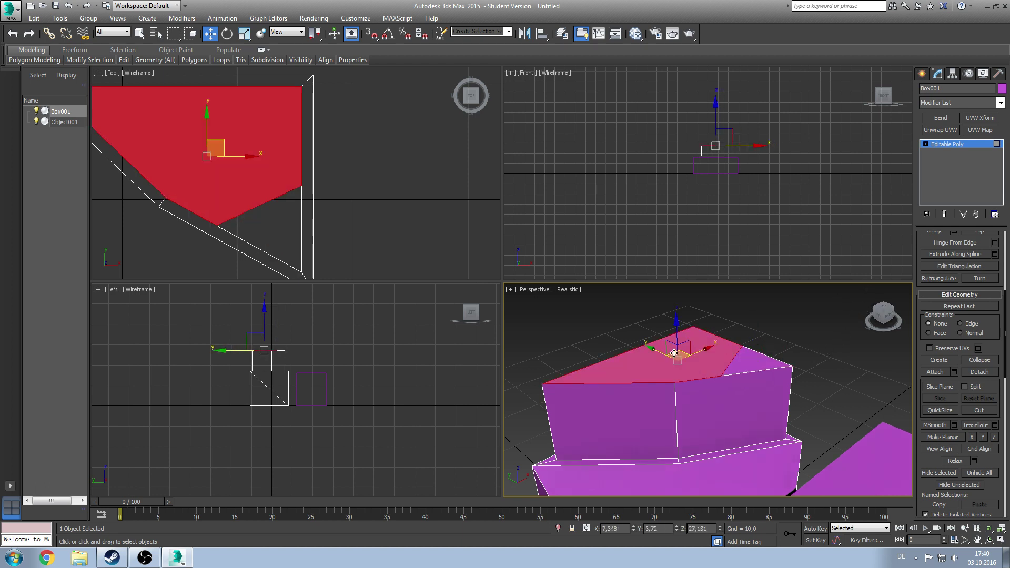
left_click(784, 339)
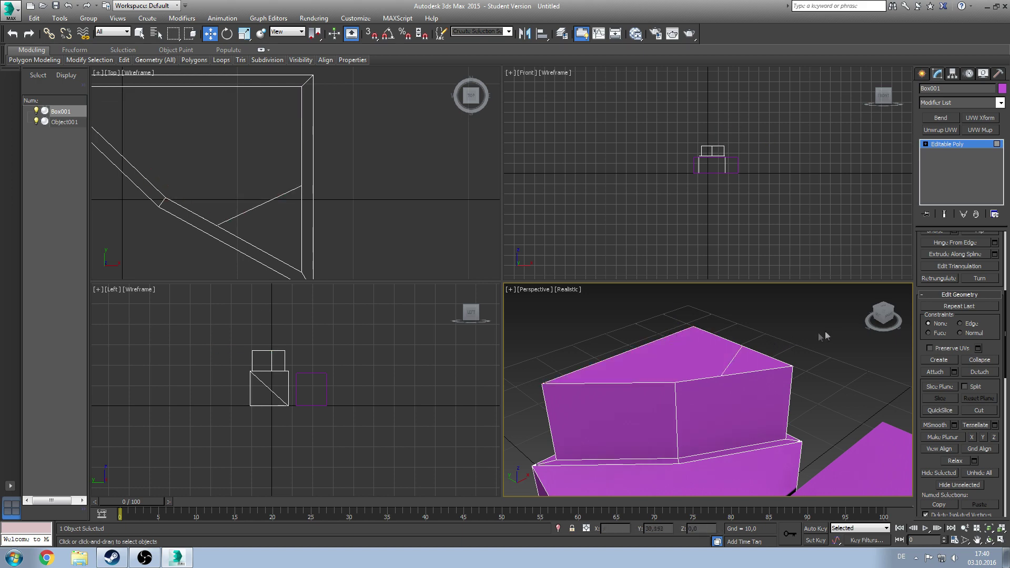
left_click_drag(1005, 324, 1008, 373)
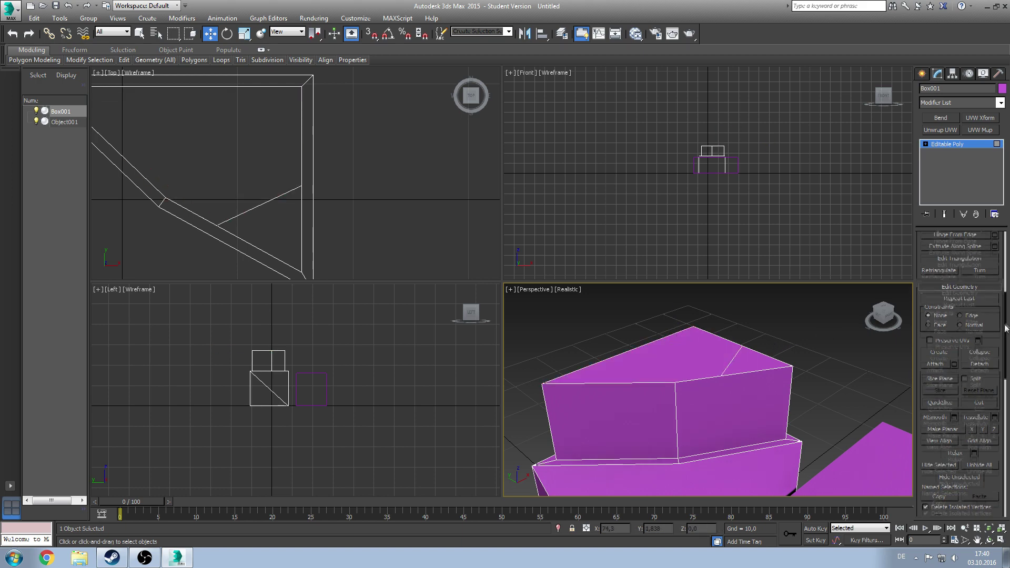
key("5")
left_click(777, 360)
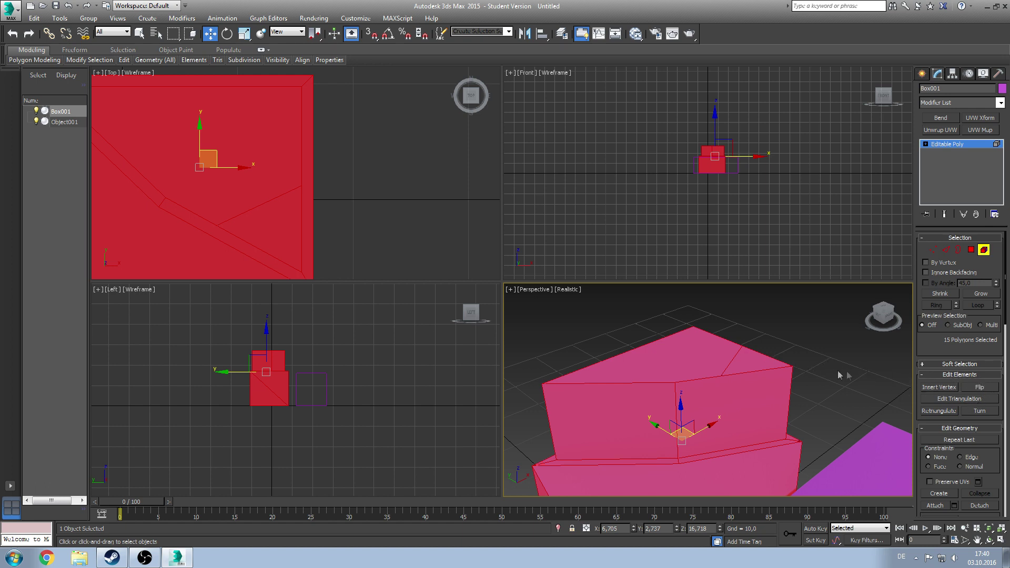
- Flip the object's normals and flip them back, leaving the geometry unchanged
left_click(968, 389)
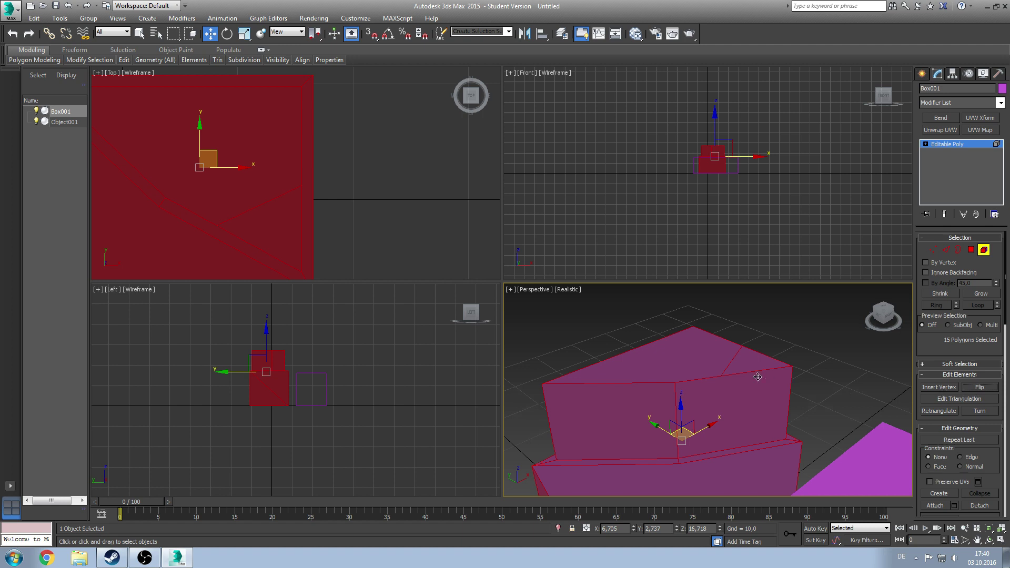
left_click(978, 388)
left_click(836, 376)
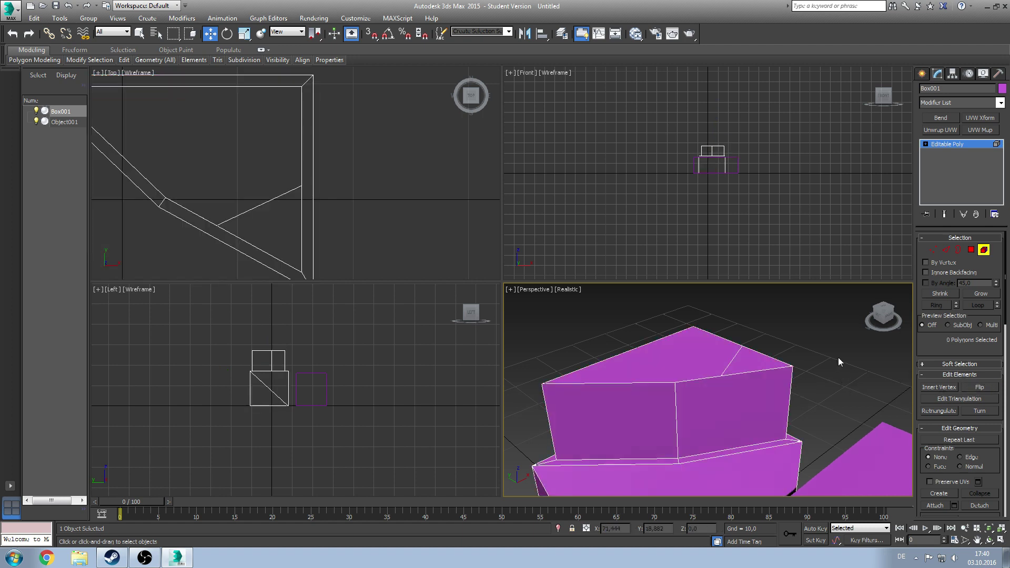
- Drag a top corner vertex of the upper block down and up-left, slanting its top
left_click(932, 250)
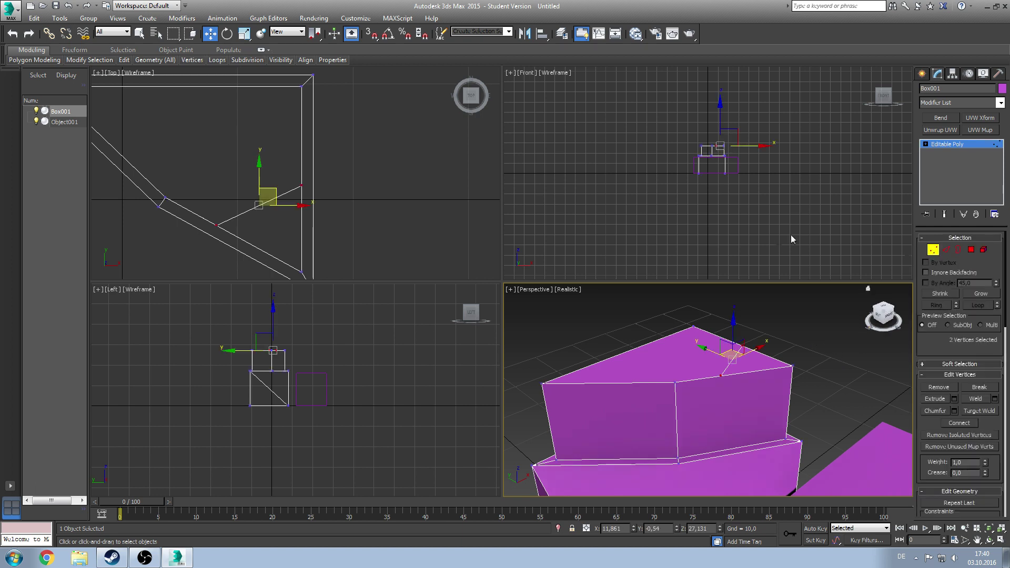
left_click(544, 386)
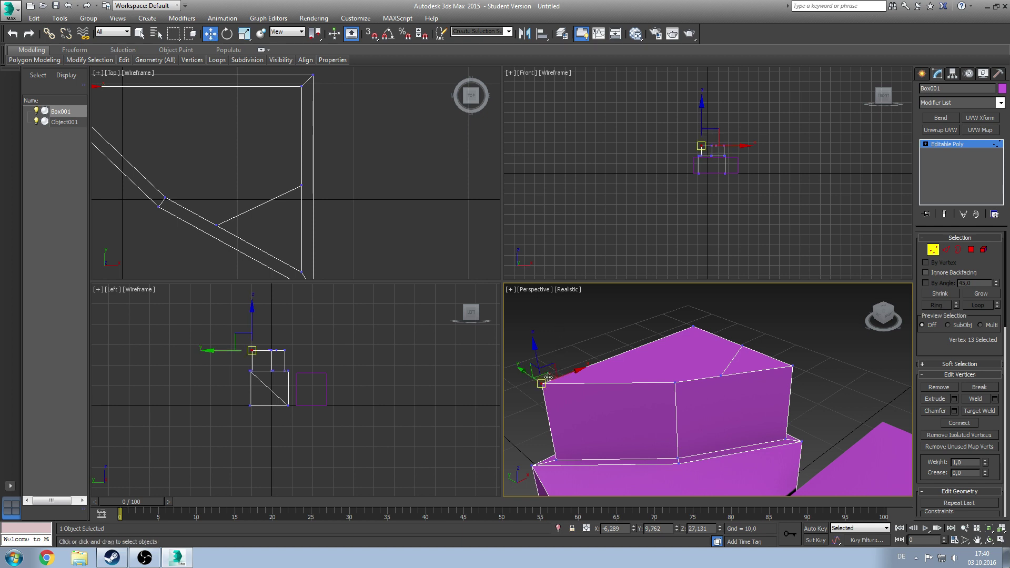
mouse_move(549, 377)
left_mouse_down()
mouse_move(646, 380)
mouse_move(642, 417)
left_mouse_up()
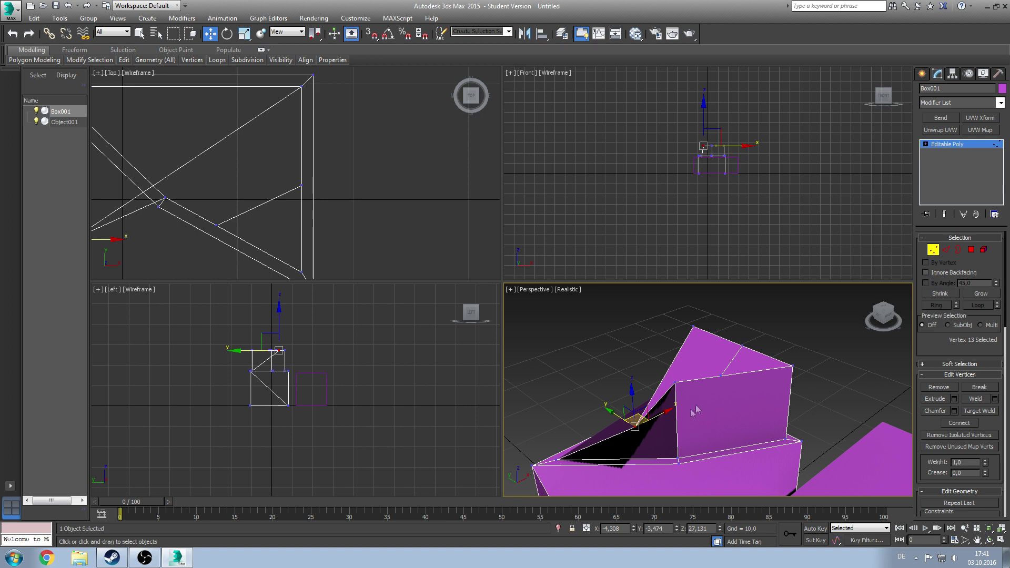
mouse_move(636, 421)
left_mouse_down()
mouse_move(569, 379)
mouse_move(654, 440)
left_mouse_up()
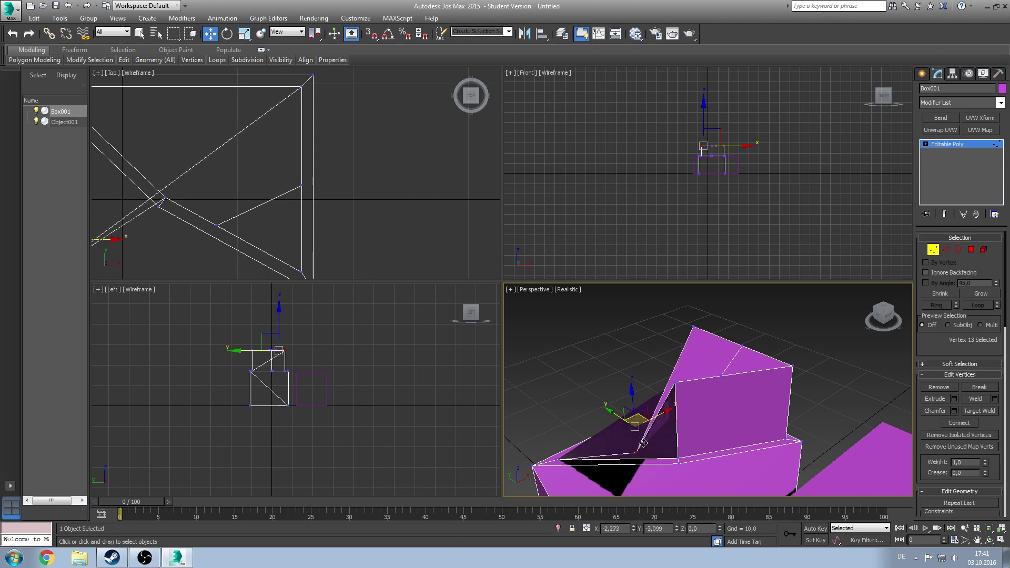
key("4")
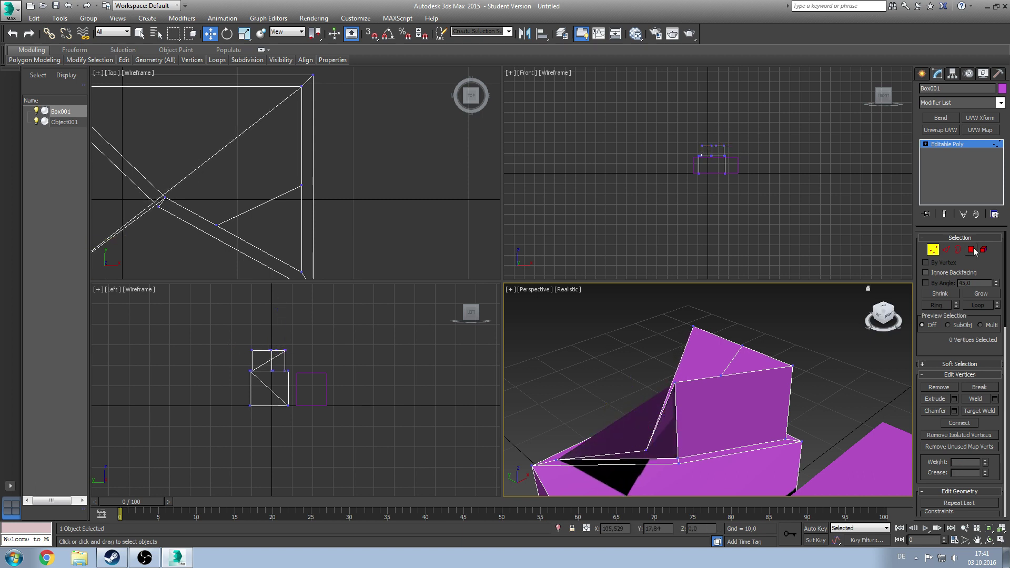
key("ctrl+a")
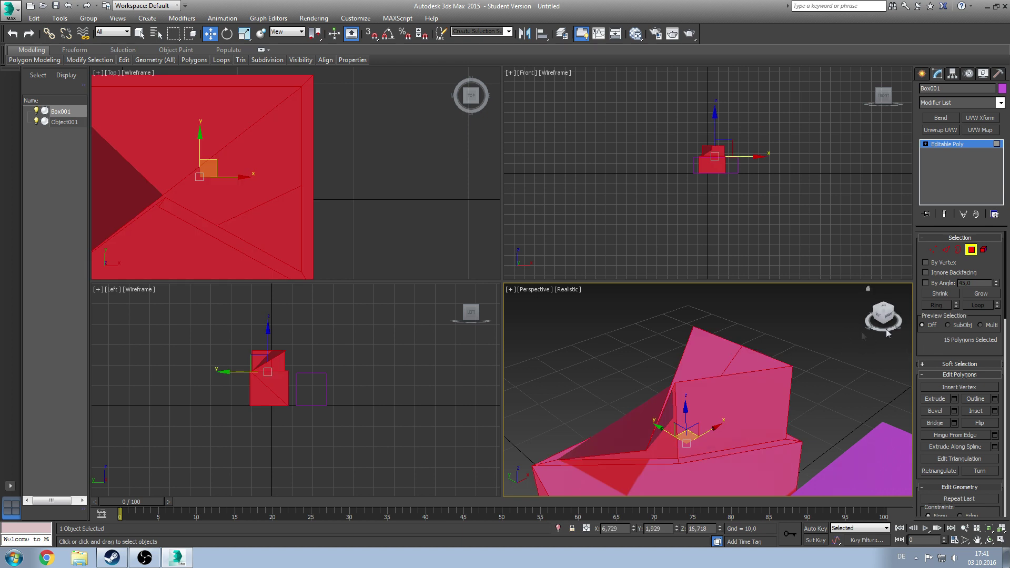
scroll(960, 368, "down", 10)
scroll(974, 410, "down", 3)
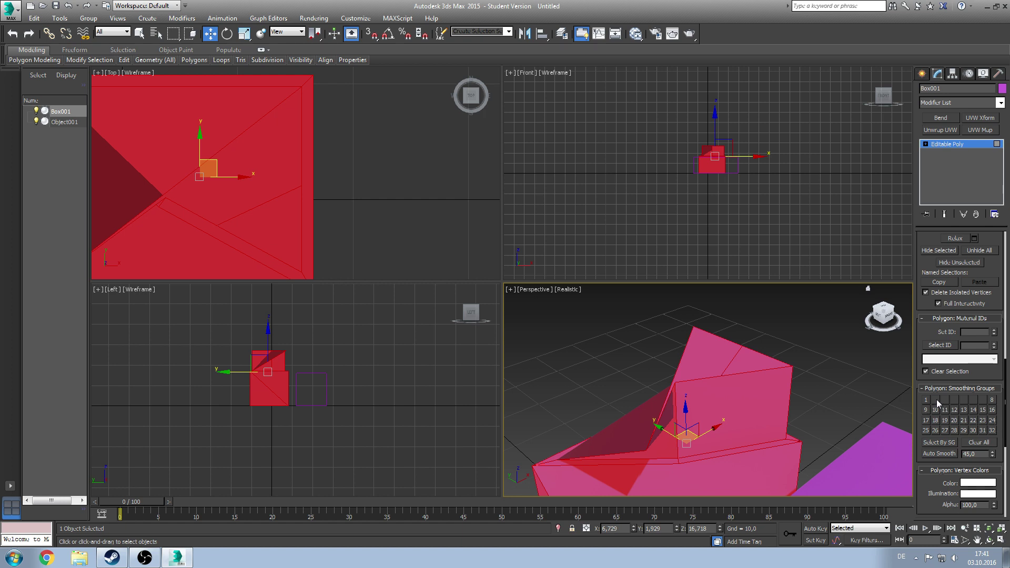
left_click(937, 400)
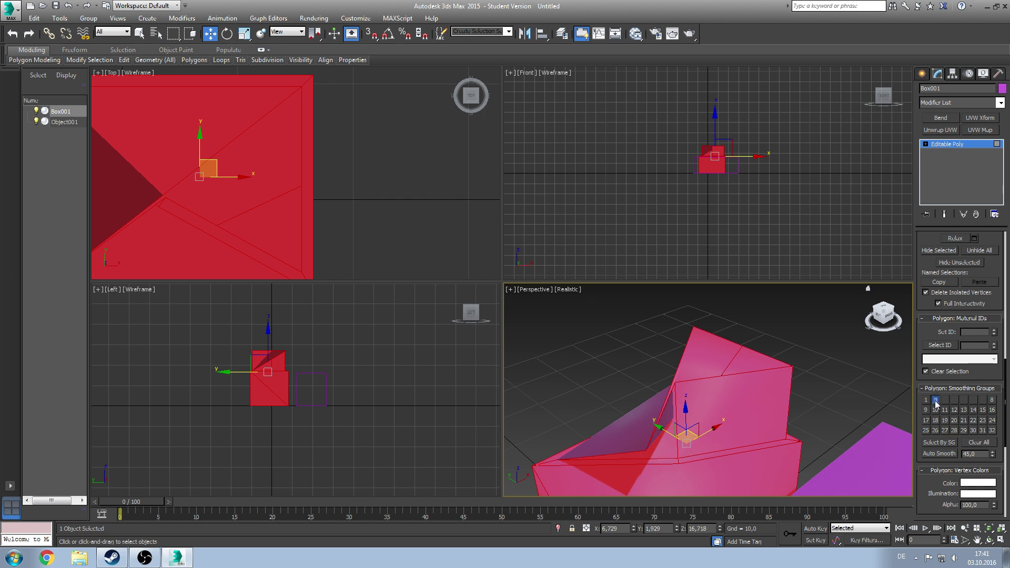
left_click(937, 401)
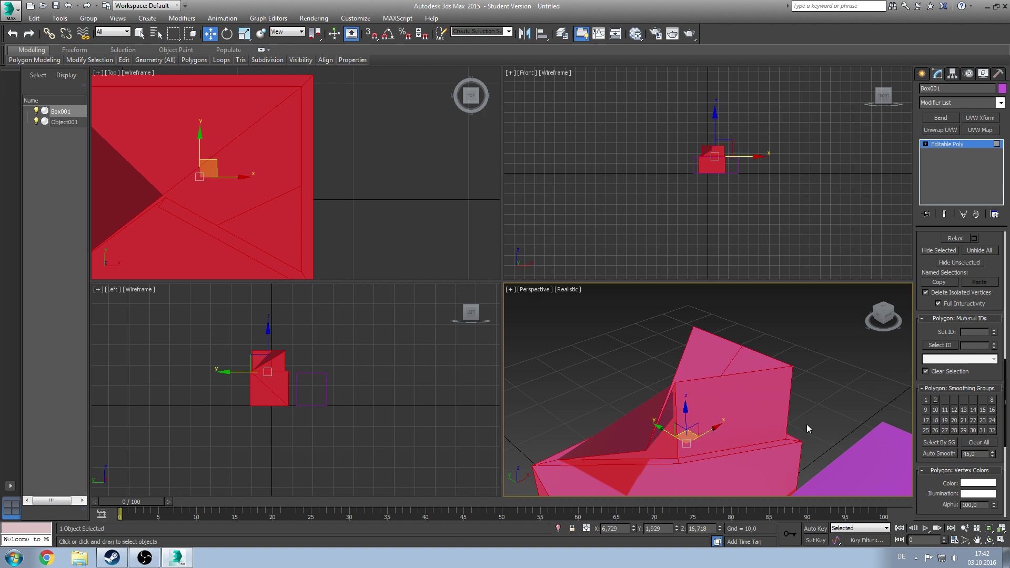
left_click(945, 400)
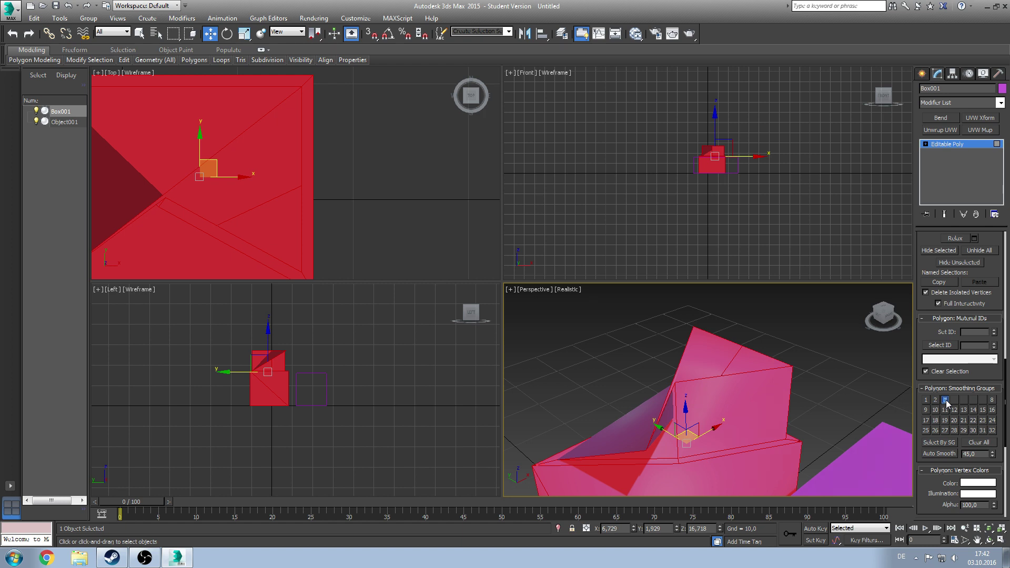
left_click(946, 400)
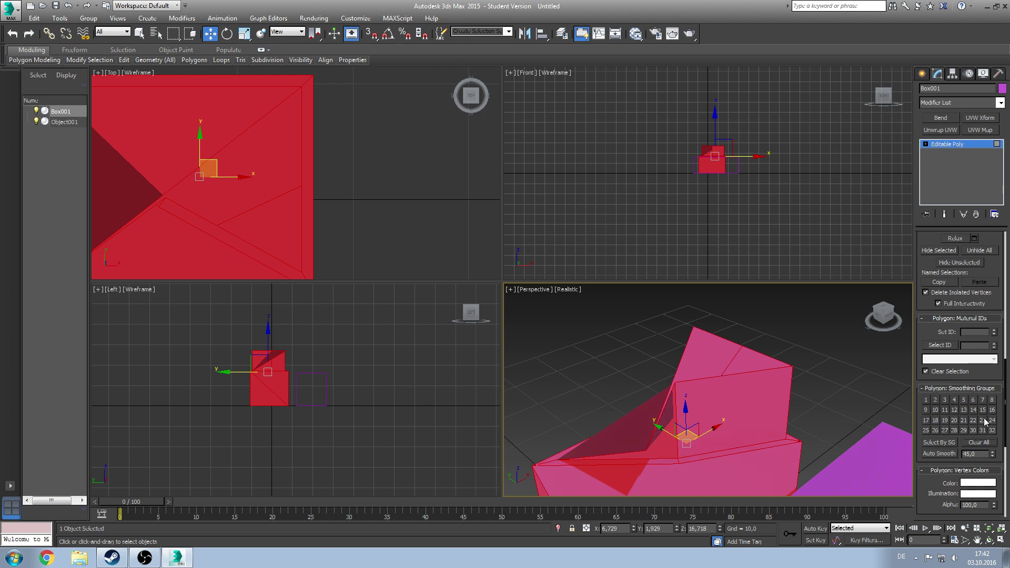
scroll(755, 386, "up", 3)
scroll(793, 342, "up", 3)
mouse_move(793, 343)
middle_mouse_down()
mouse_move(863, 329)
mouse_move(915, 384)
middle_mouse_up()
scroll(755, 386, "down", 3)
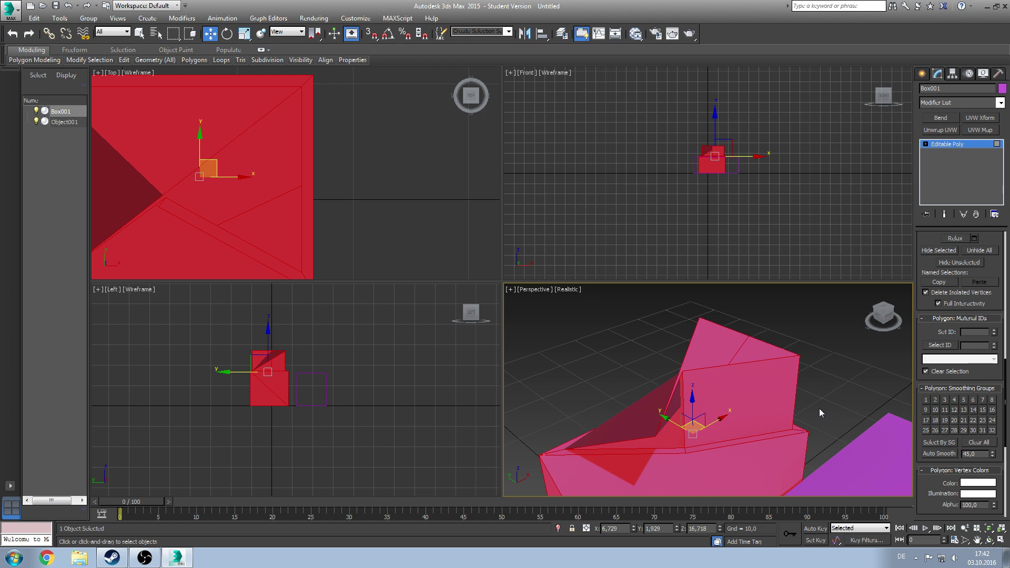
key("ctrl+z")
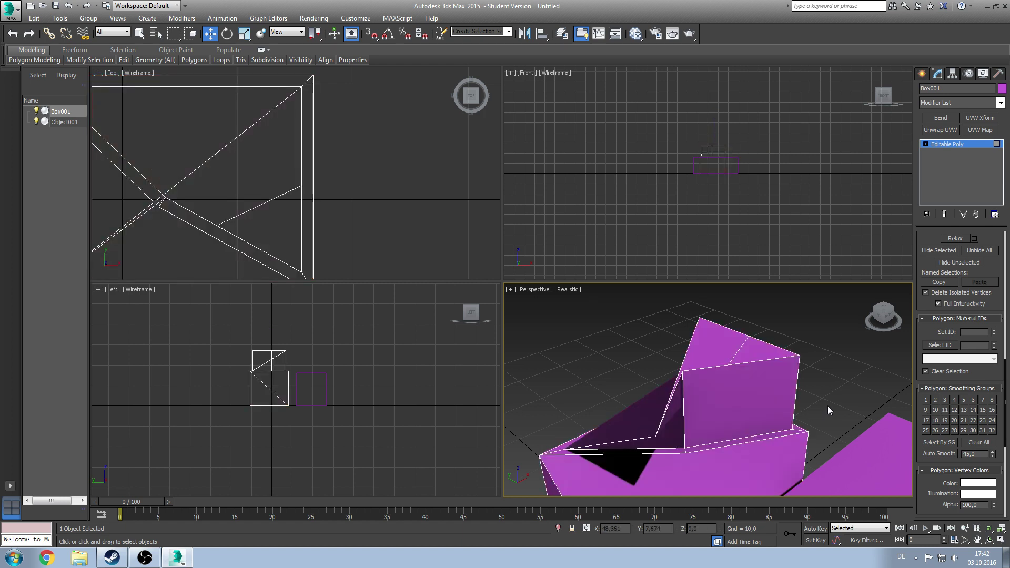
- Select the upper block's top-left corner vertex and bring up its Move Transform Type-In, showing Z 27,131
left_click(677, 296)
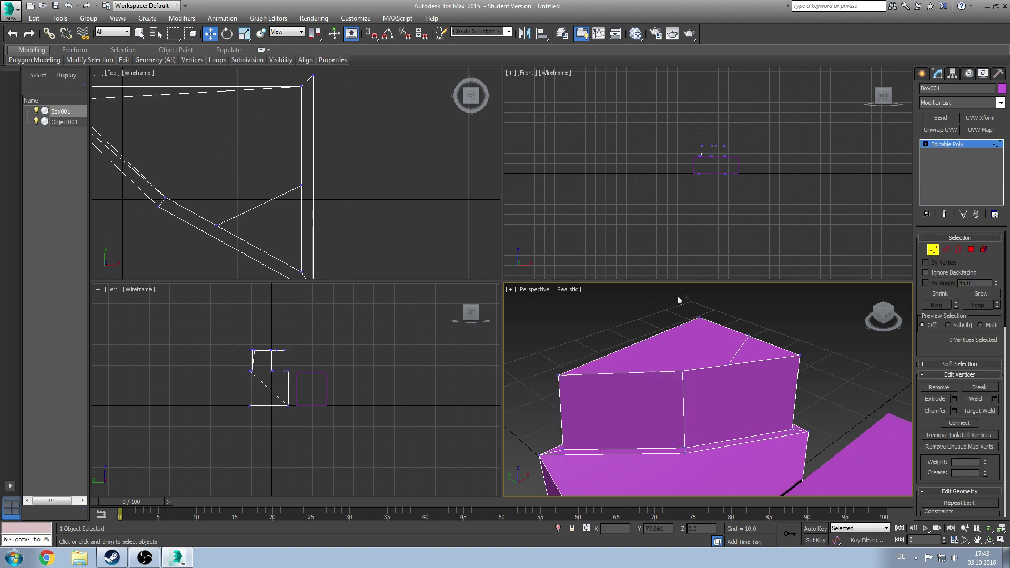
middle_click_drag(354, 205, 377, 217)
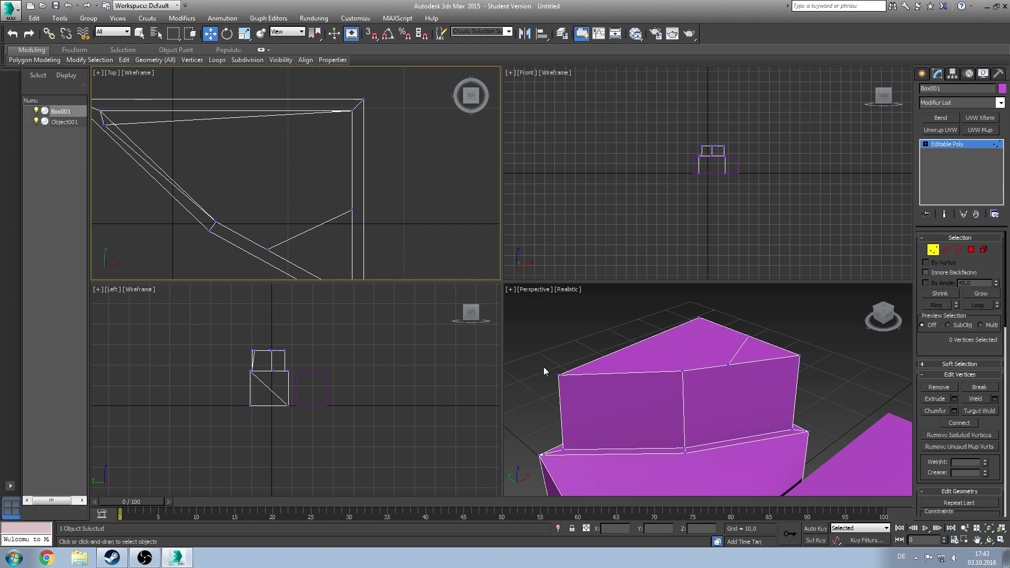
key("1")
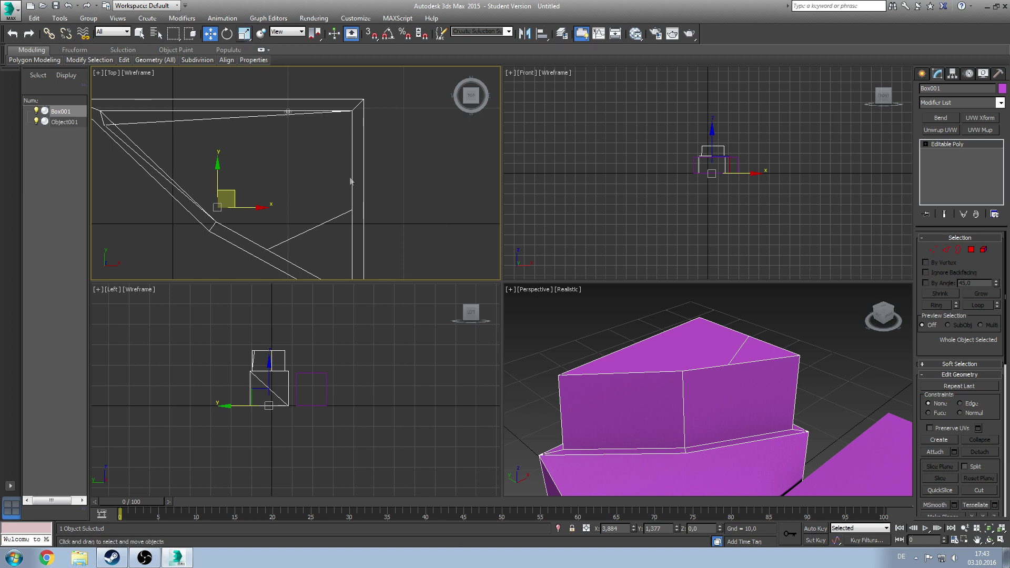
left_click(932, 250)
left_click_drag(573, 401, 571, 399)
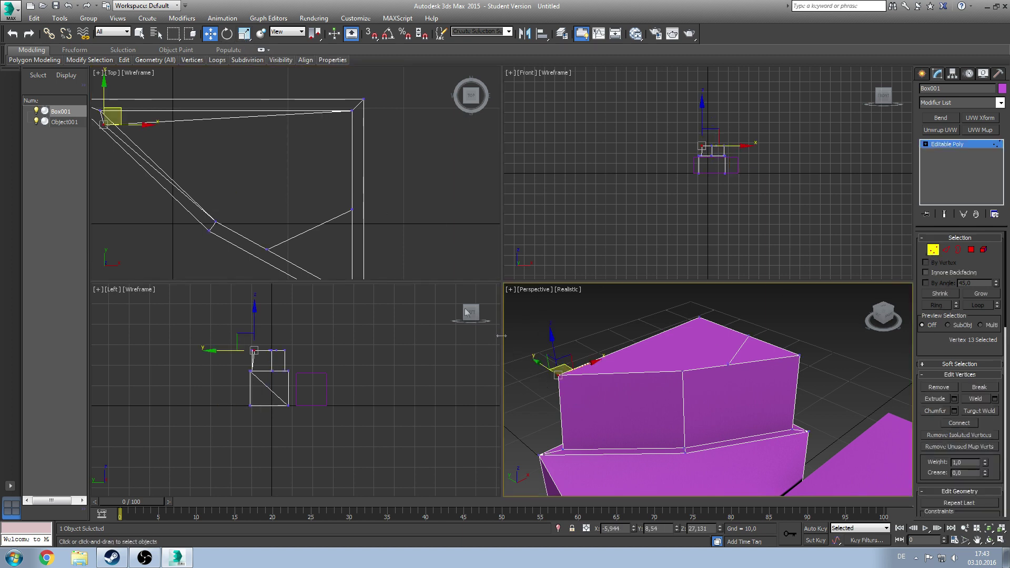
right_click(210, 35)
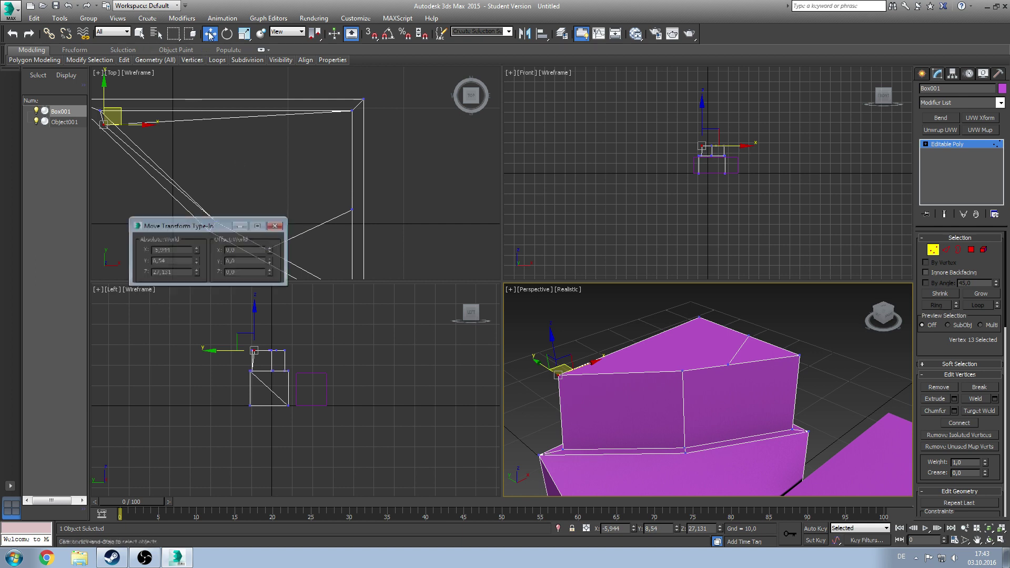
- Set the selected vertices' absolute world X coordinate to -6,0
left_click_drag(212, 224, 395, 321)
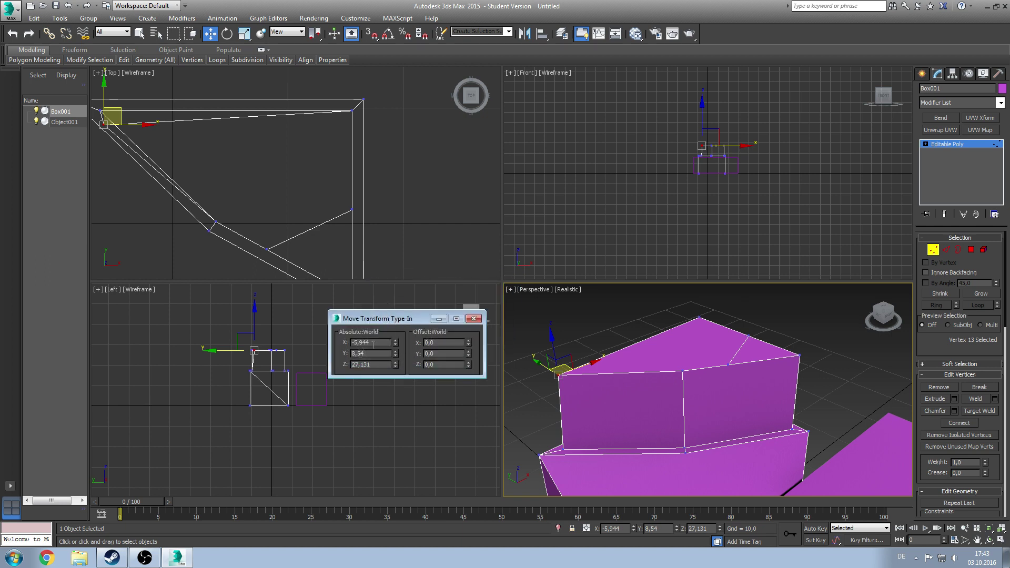
scroll(196, 131, "up", 3)
scroll(313, 195, "down", 2)
scroll(313, 202, "up", 2)
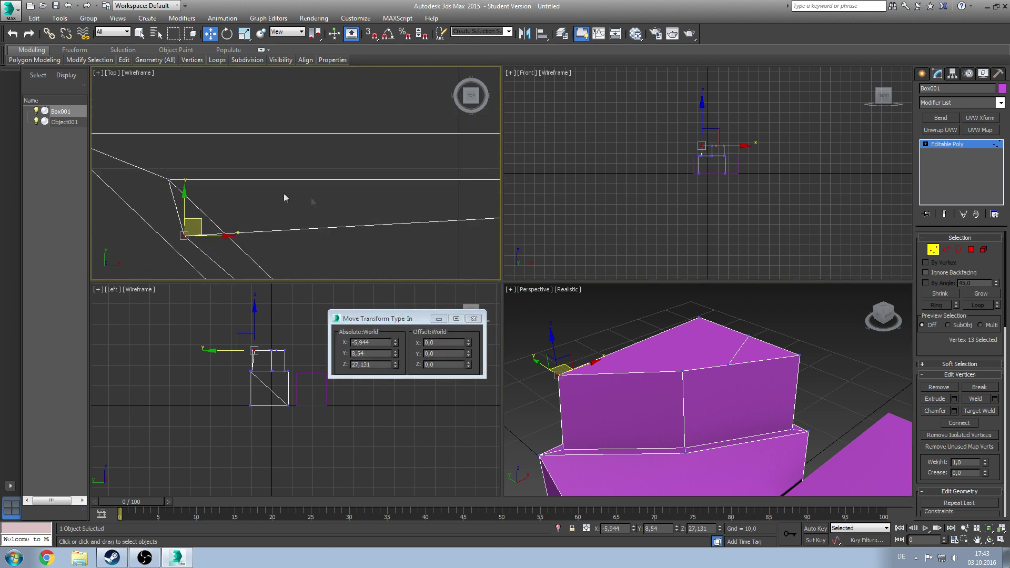
left_click(386, 344)
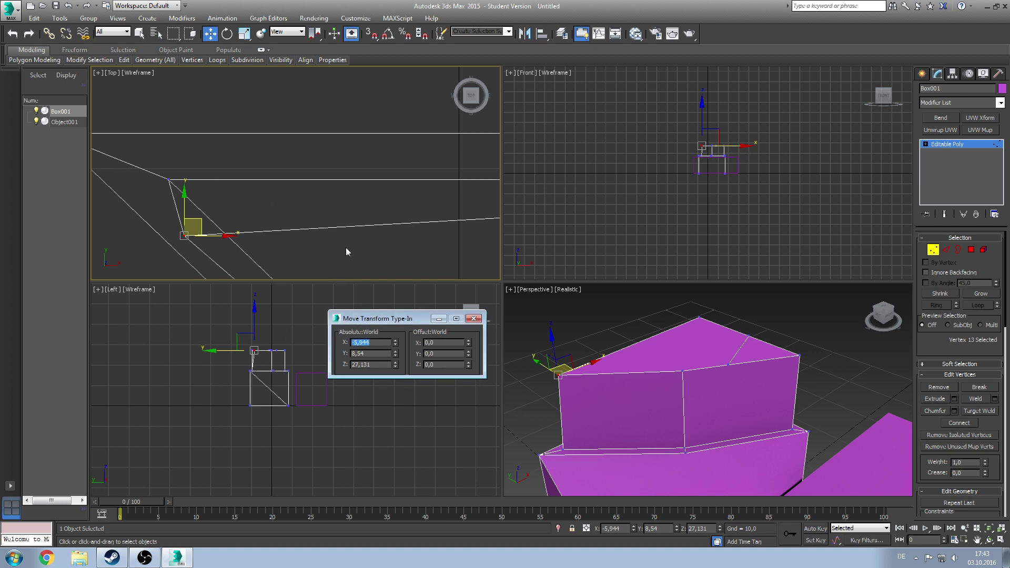
type("-6")
key("Return")
- Set the world Y coordinate to 9,7, then select a lower corner vertex to check it
key("Tab")
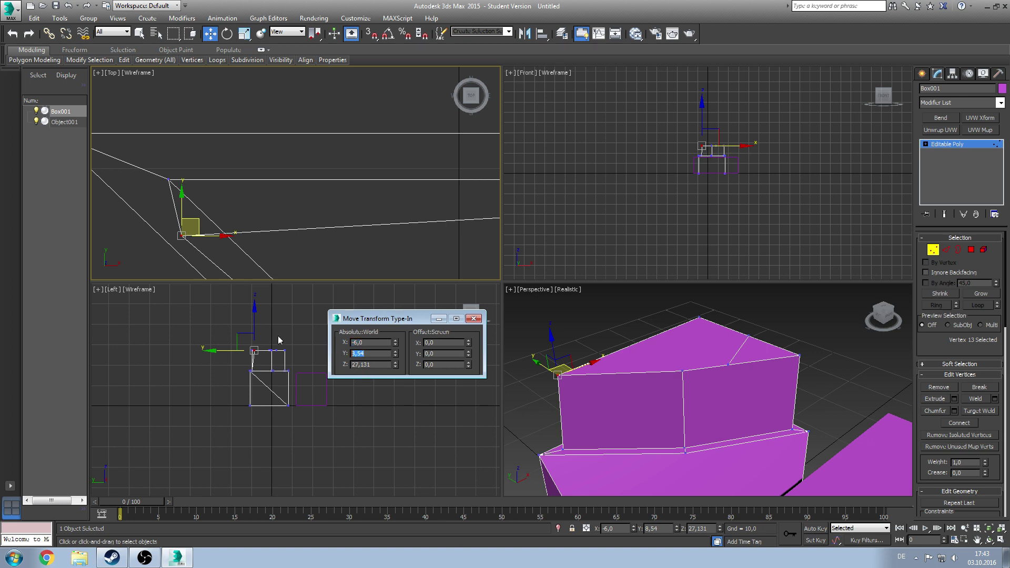
type("10")
key("Return")
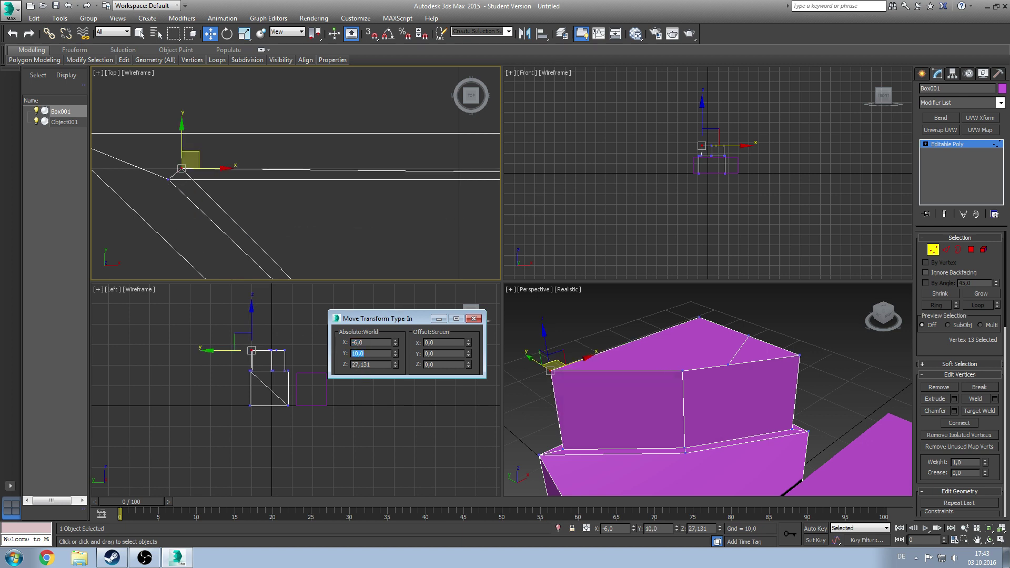
type("9,")
type("7")
key("Return")
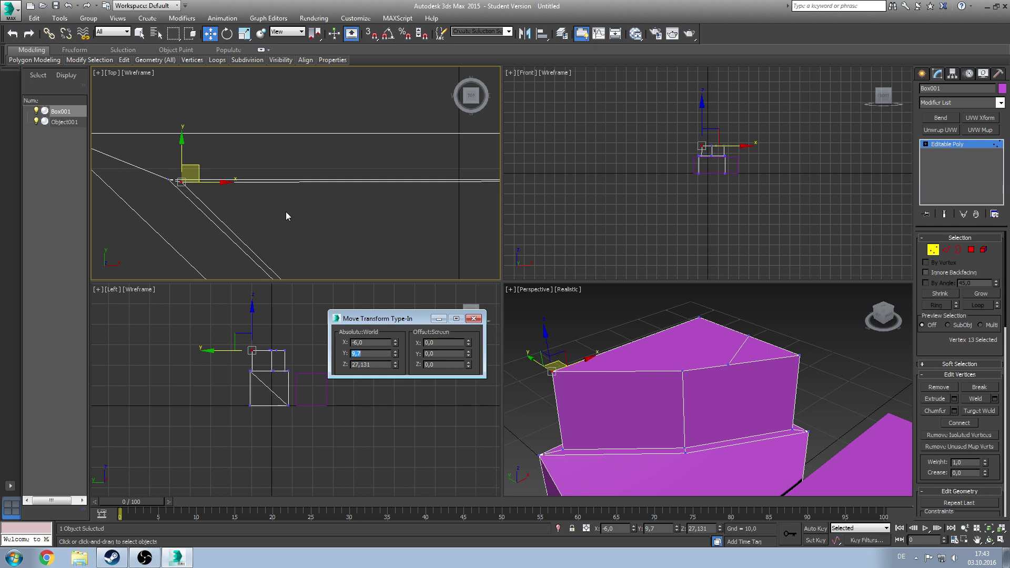
left_click(223, 195)
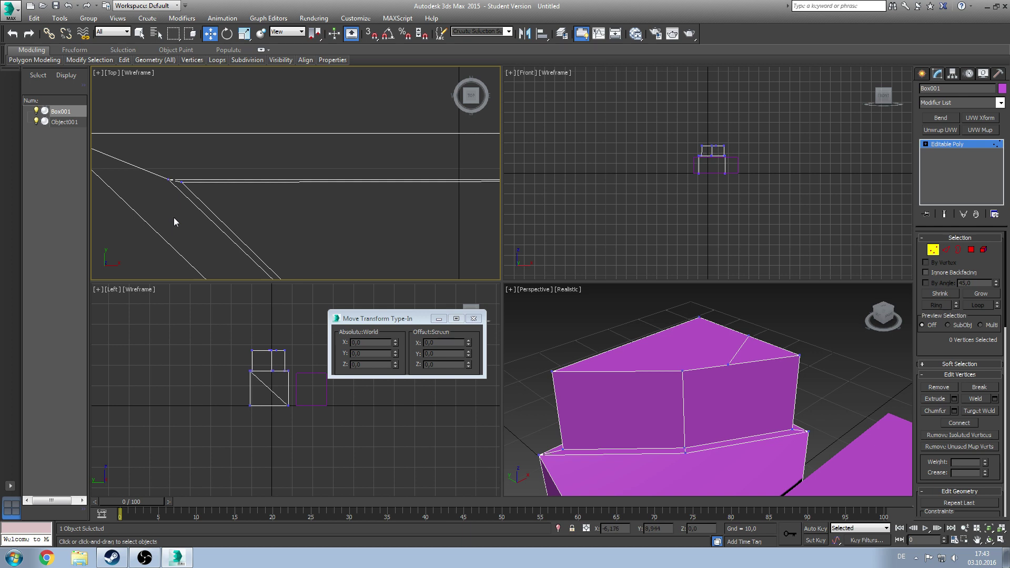
left_click_drag(161, 173, 176, 200)
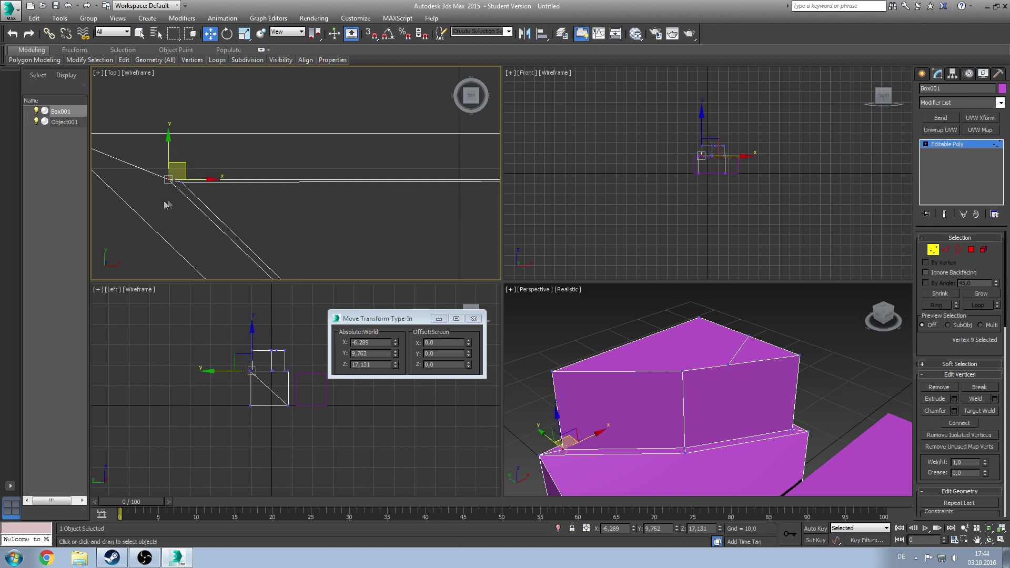
left_click(254, 200)
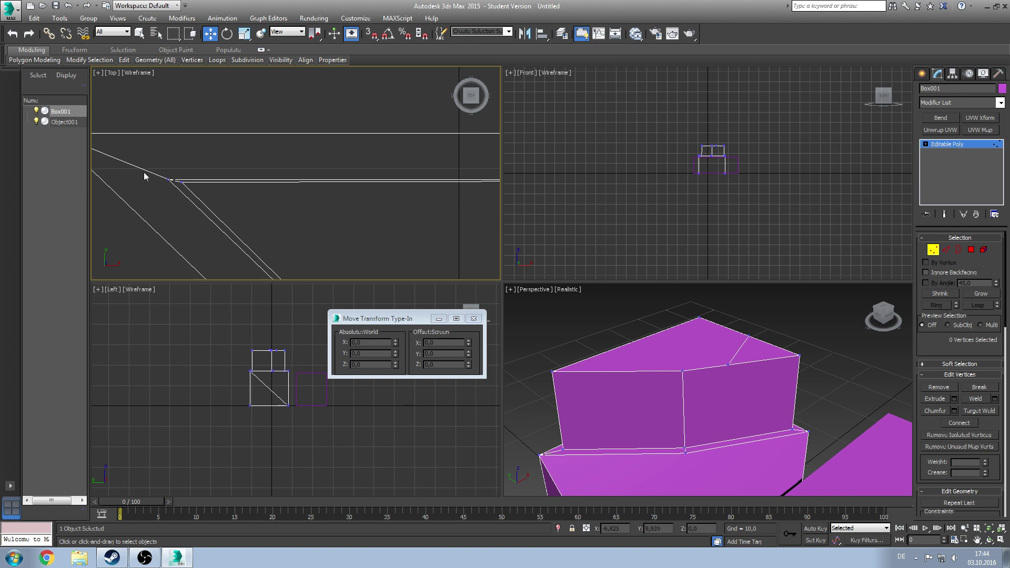
left_click_drag(175, 194, 176, 194)
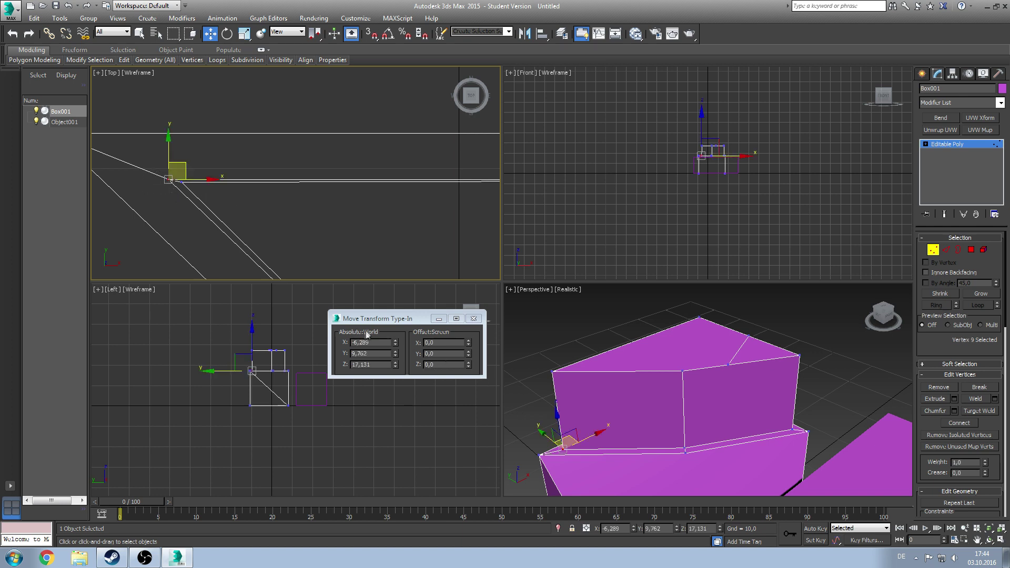
left_click_drag(175, 203, 176, 207)
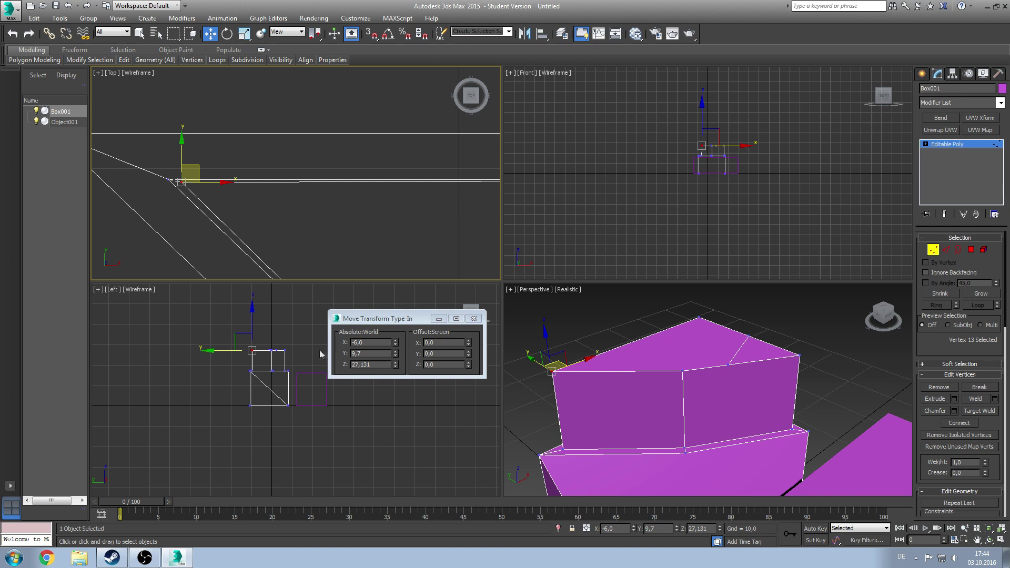
left_click(473, 319)
- Switch to Rotate, deselect the vertices, and select the raised top polygon at Polygon level
key("e")
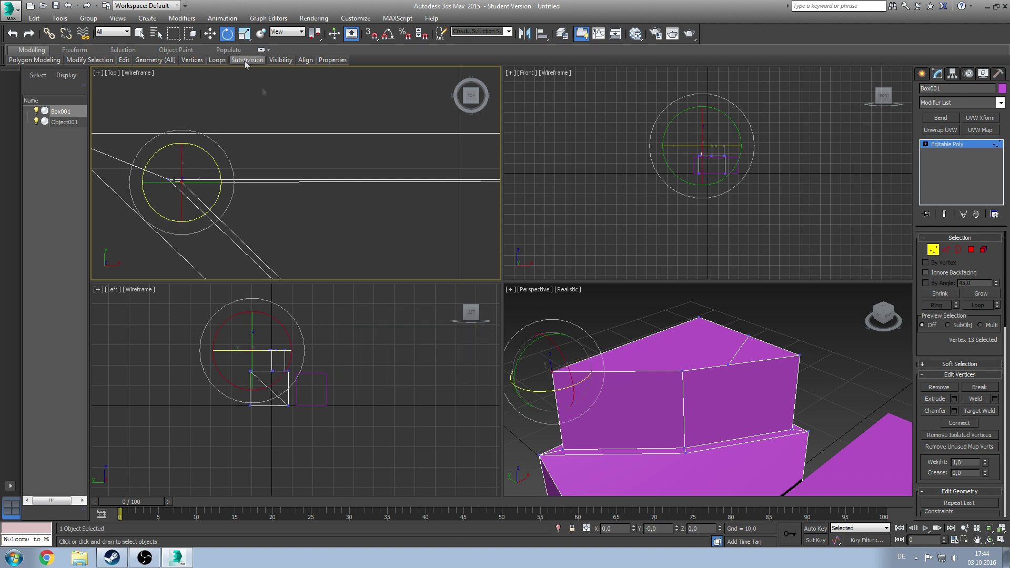
middle_click_drag(526, 345, 596, 338)
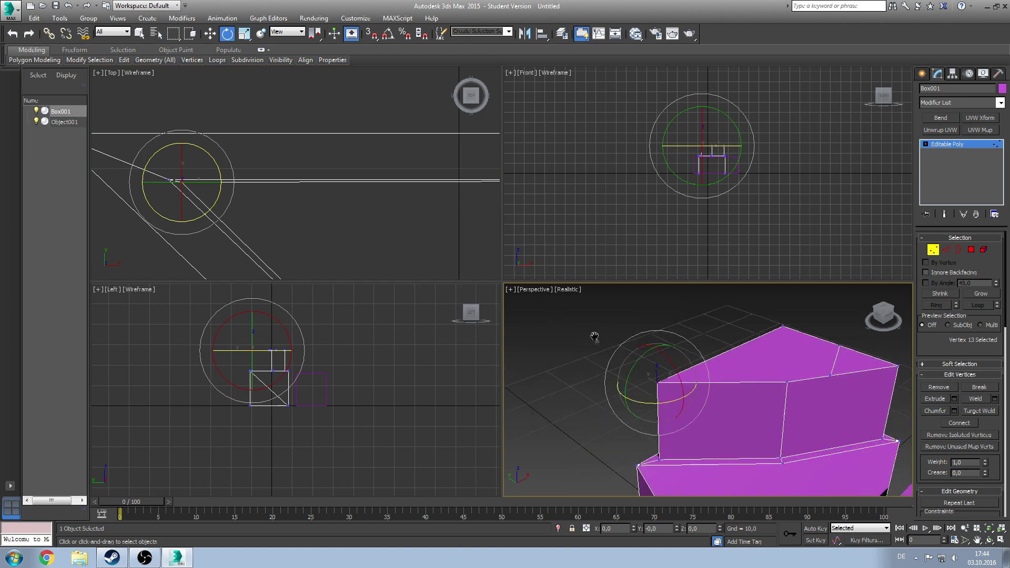
middle_click_drag(193, 147, 190, 156)
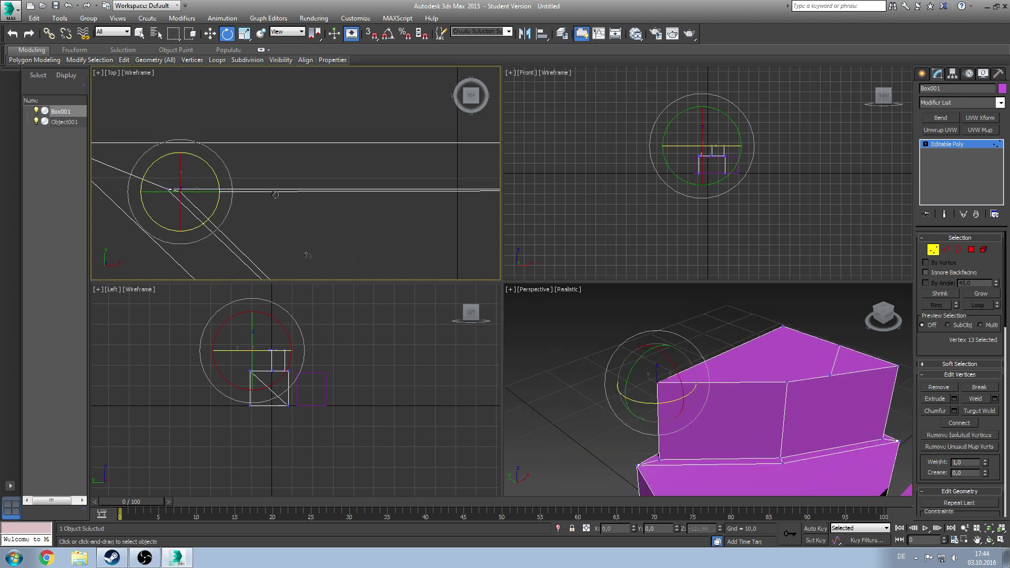
left_click(327, 152)
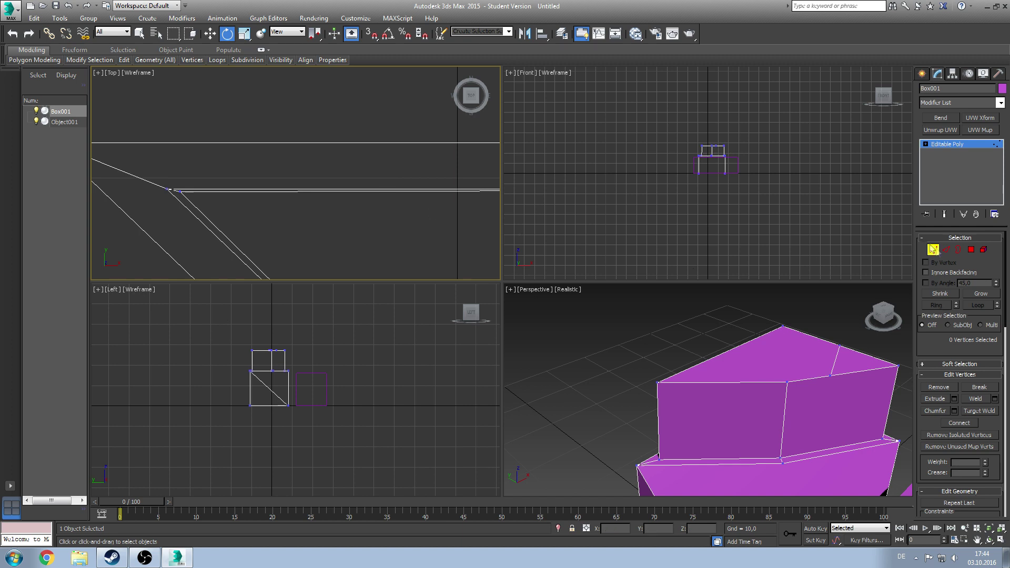
left_click(972, 250)
left_click(779, 342)
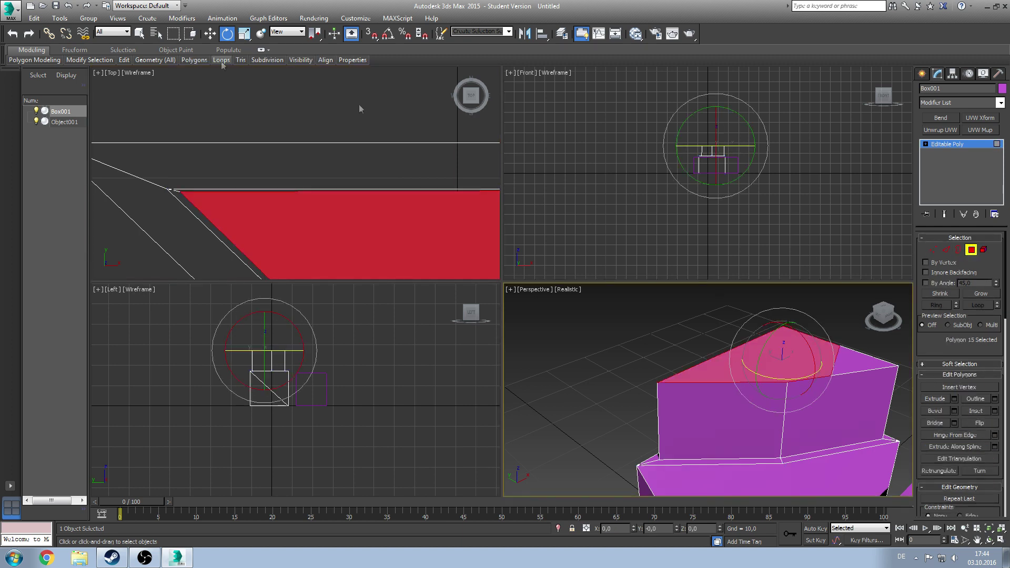
- Tilt the raised top polygon around the X axis with the Rotate gizmo to slope it
right_click(227, 38)
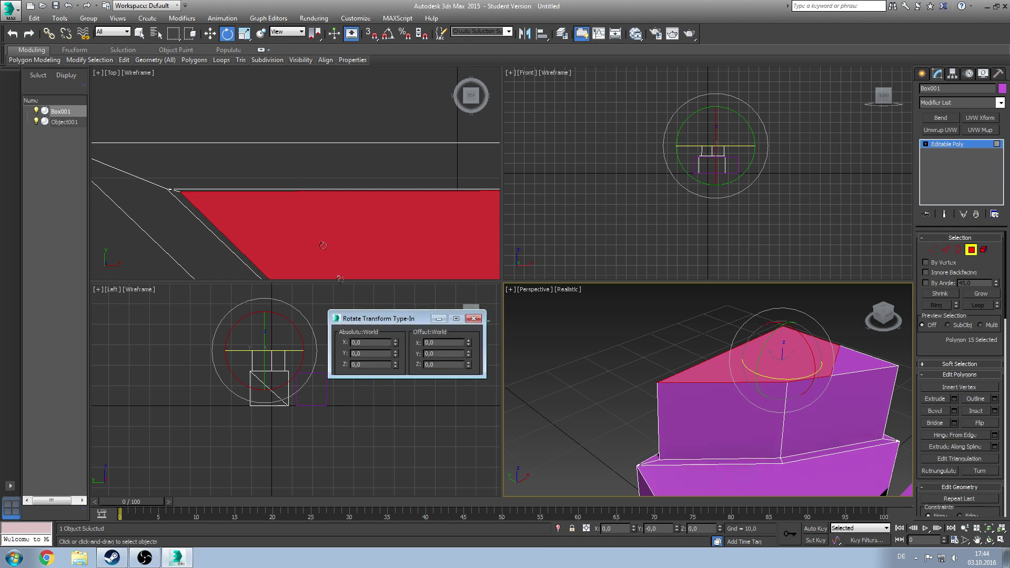
left_click(473, 319)
left_click_drag(782, 329, 777, 301)
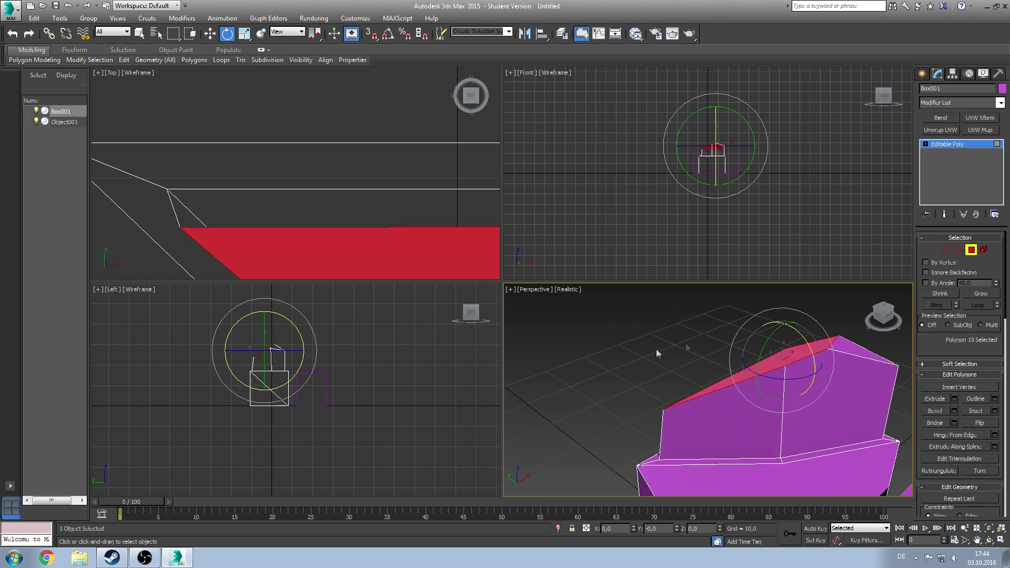
left_click(598, 360)
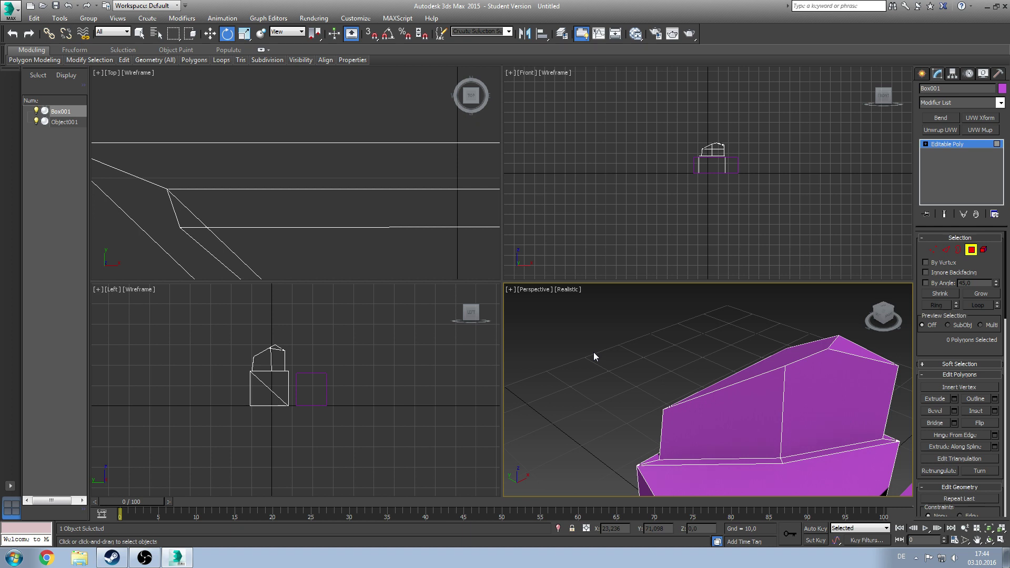
left_click(791, 359)
left_click(245, 32)
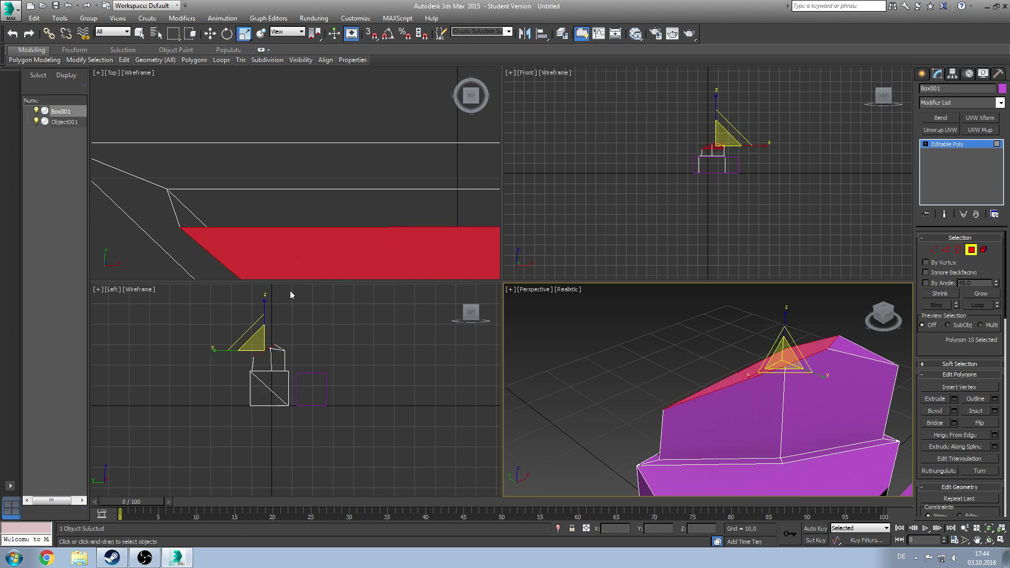
- Shrink the sloped top polygon along Y and YZ, fine-tune its uniform scale, then exit Polygon level
key("F12")
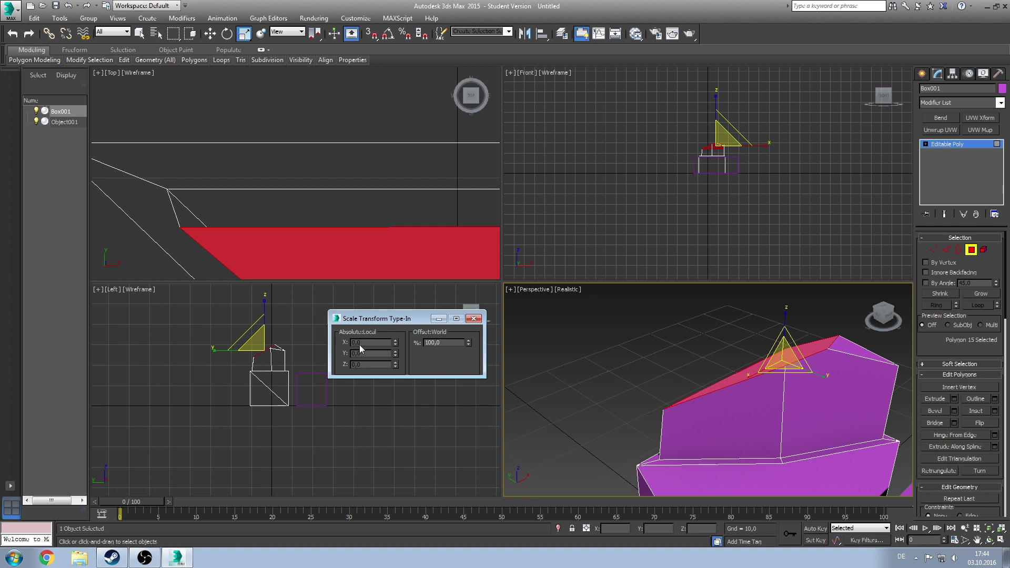
left_click(472, 320)
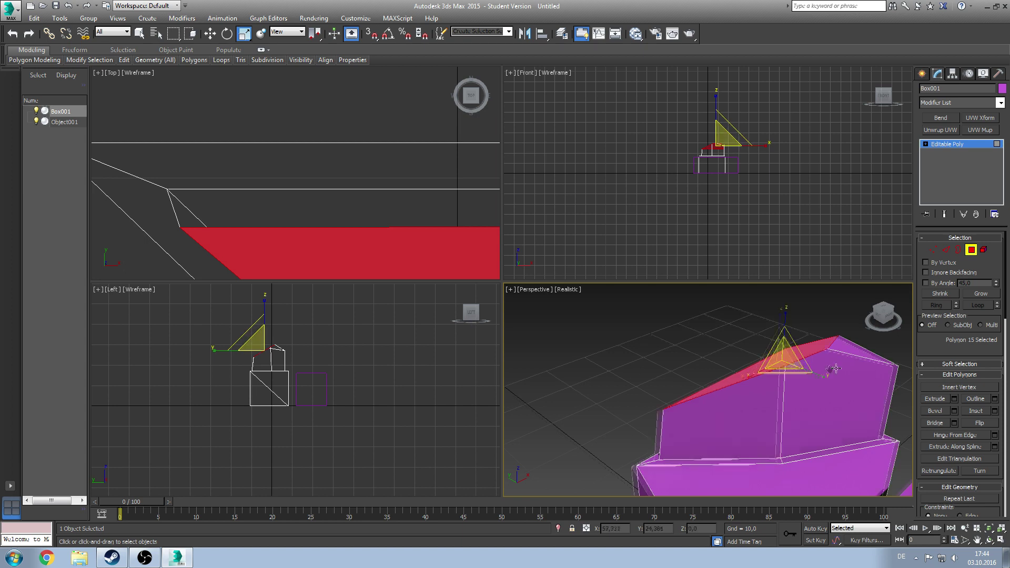
middle_click_drag(834, 369, 706, 386, "alt")
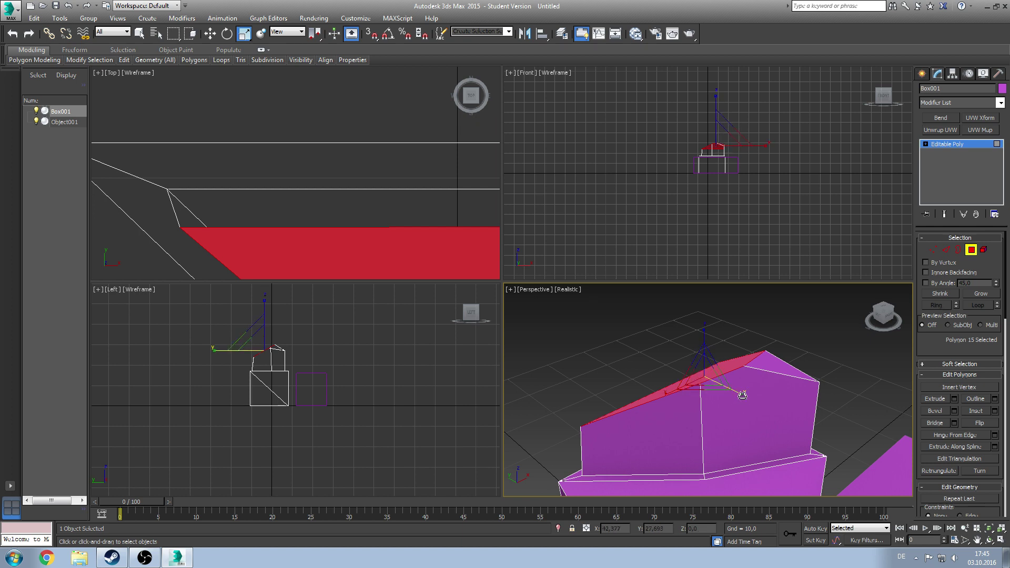
left_click_drag(741, 395, 722, 387)
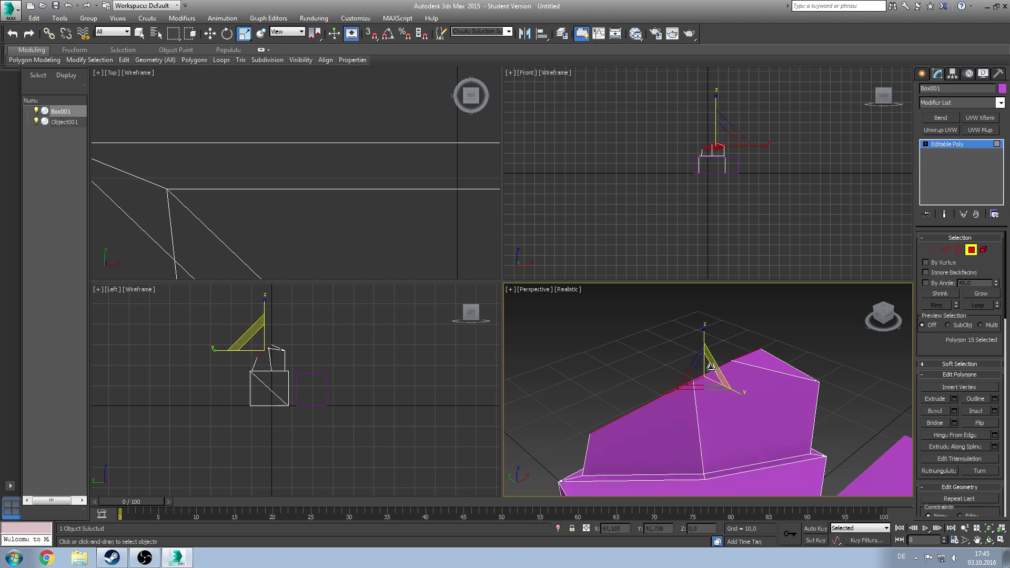
mouse_move(712, 367)
left_mouse_down()
mouse_move(689, 393)
mouse_move(737, 377)
left_mouse_up()
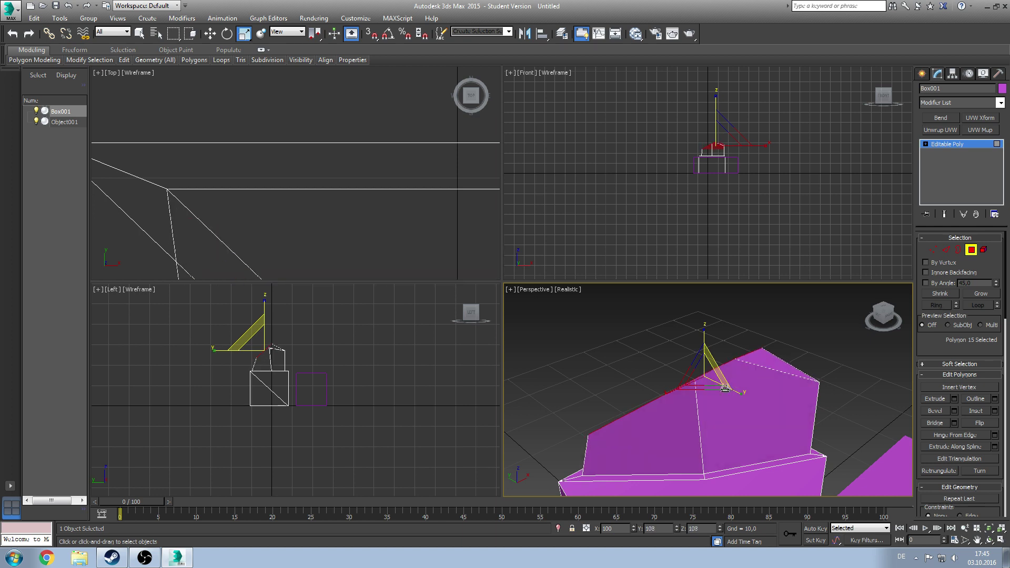
mouse_move(707, 376)
left_mouse_down()
mouse_move(667, 374)
mouse_move(704, 351)
mouse_move(697, 392)
mouse_move(582, 533)
left_mouse_up()
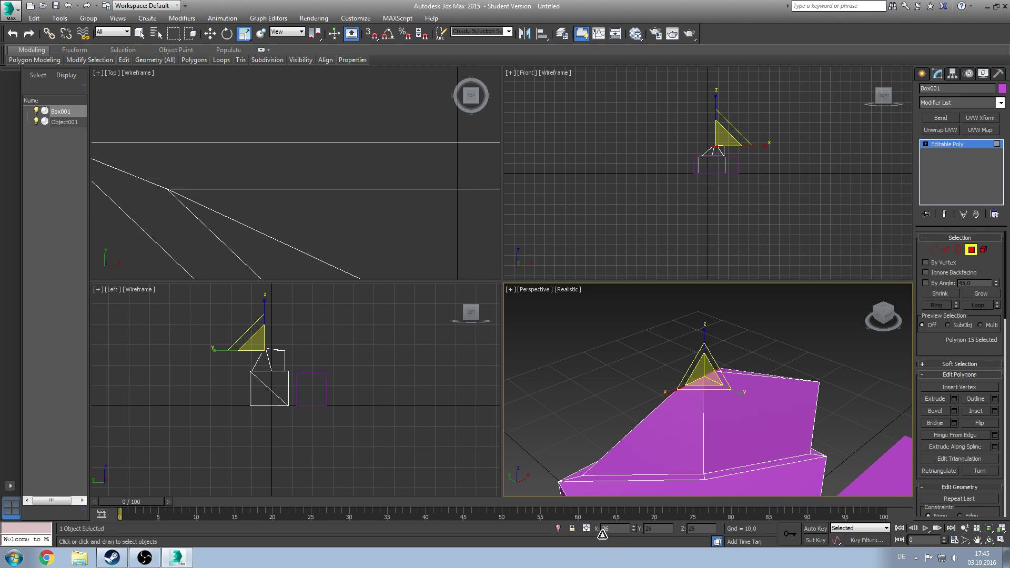
left_click_drag(688, 528, 686, 379)
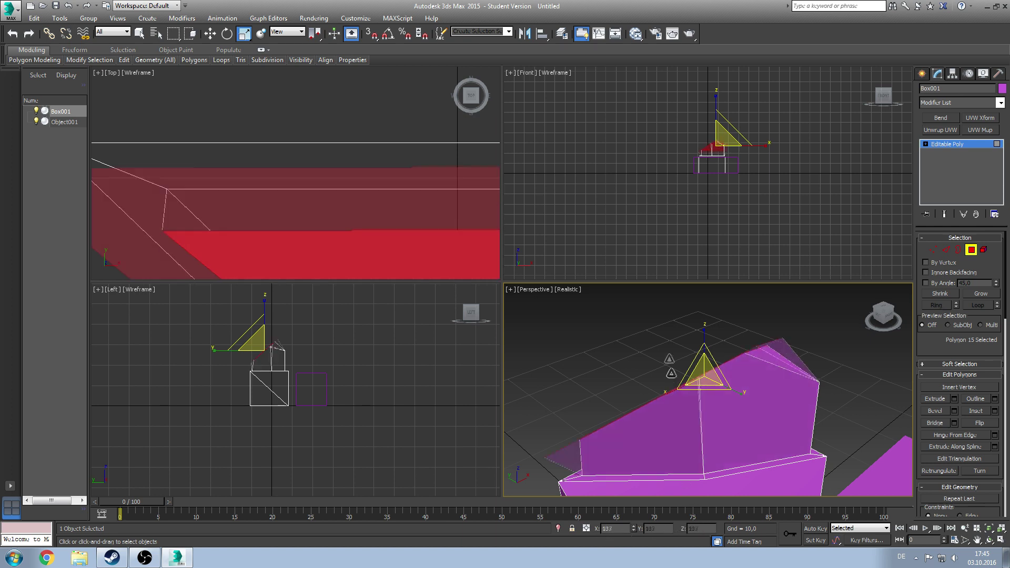
left_click_drag(686, 379, 681, 366)
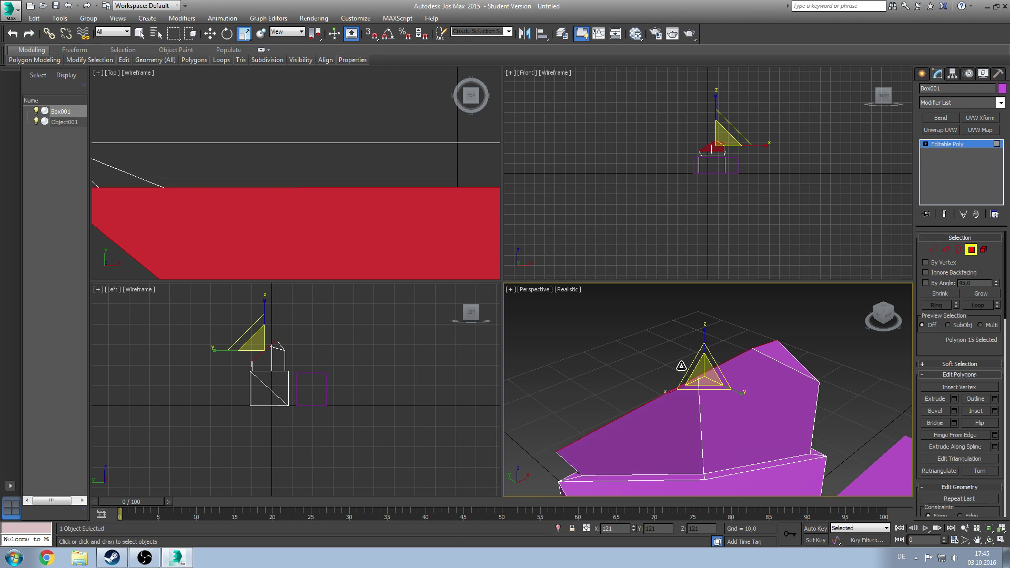
mouse_move(681, 366)
left_mouse_down()
mouse_move(663, 527)
mouse_move(755, 373)
left_mouse_up()
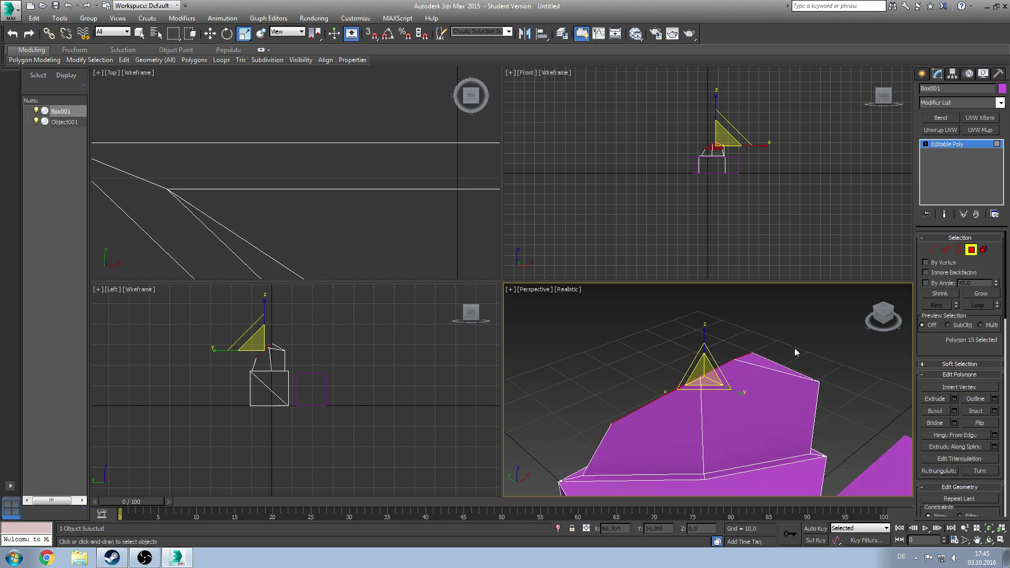
key("4")
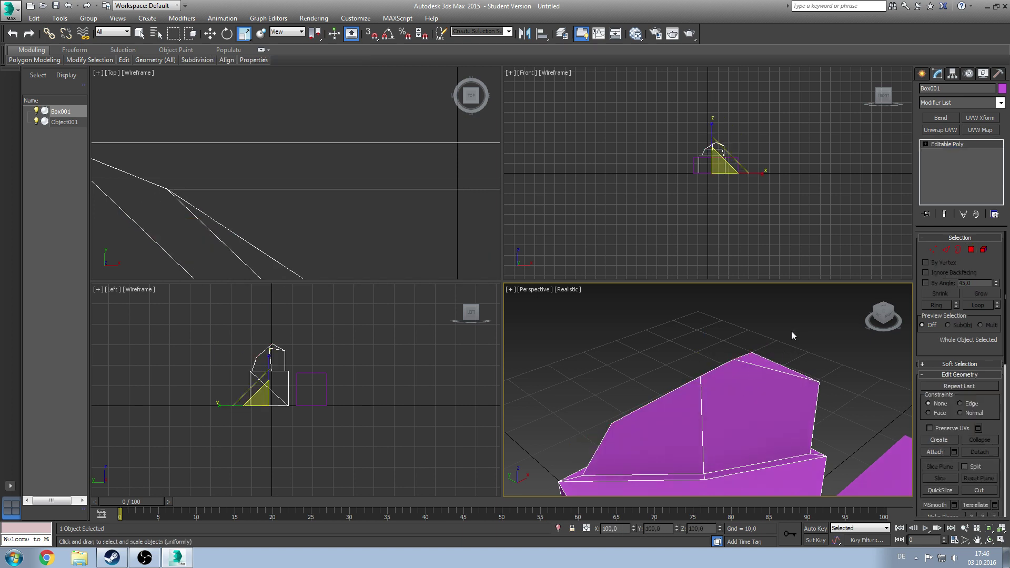